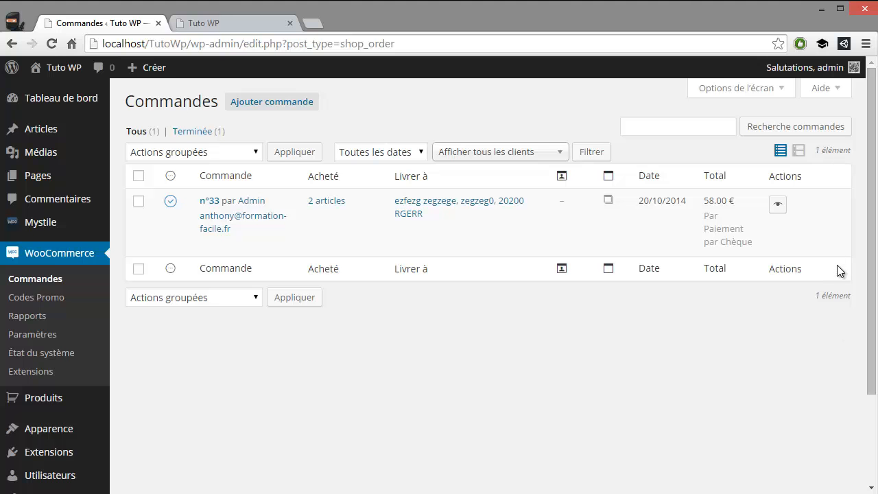
Step: Switch the orders list to the excerpt view and filter it for all dates and all customers
left_click(800, 151)
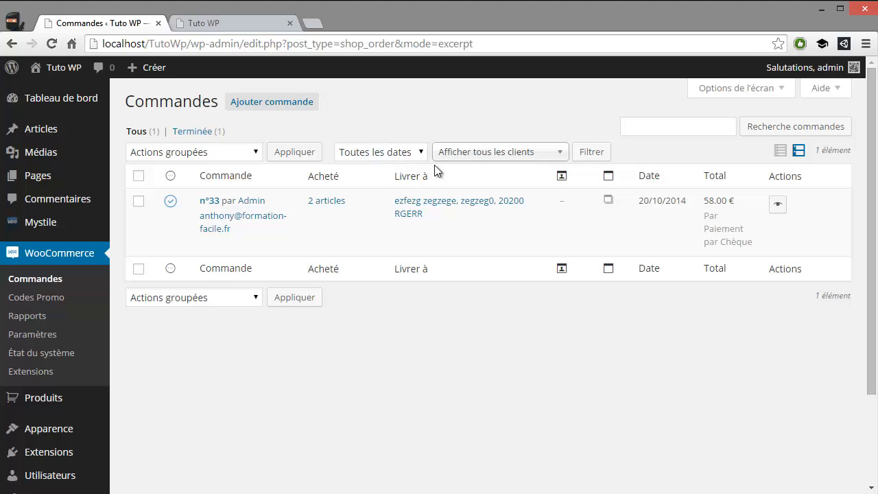
left_click(400, 159)
left_click(592, 154)
left_click(409, 152)
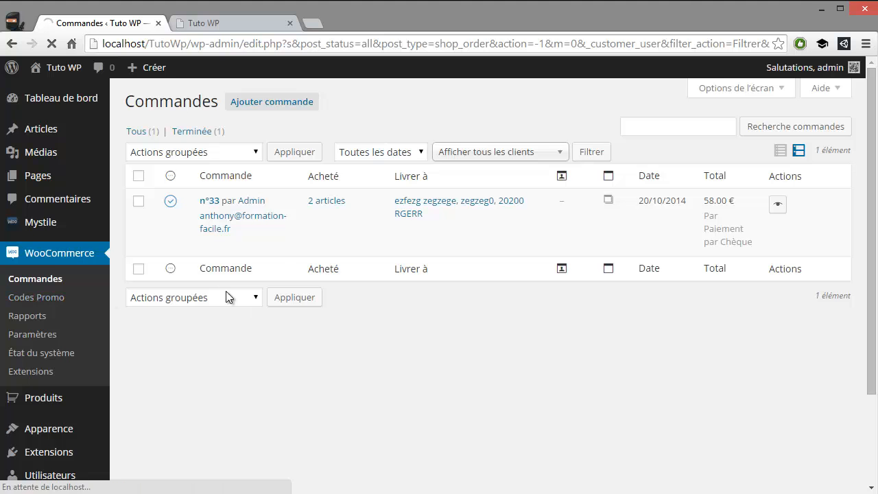
Step: Create a new promo code in WooCommerce and name it "Code 1"
left_click(55, 299)
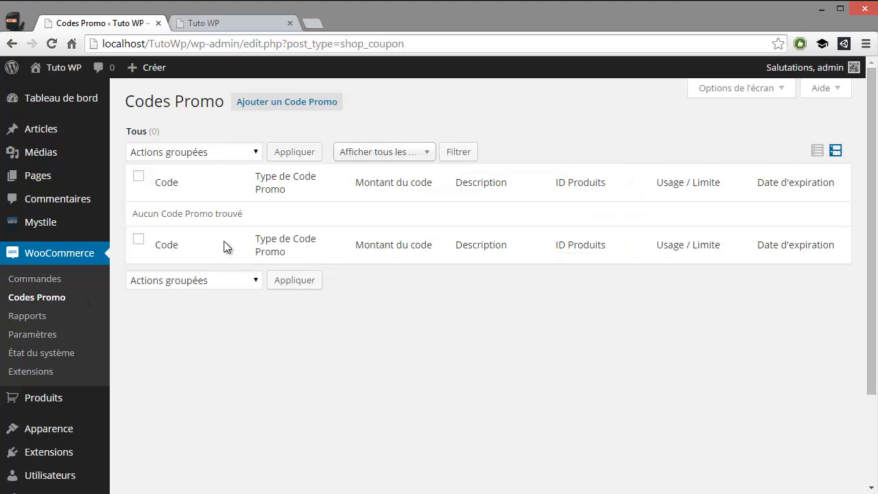
left_click(289, 102)
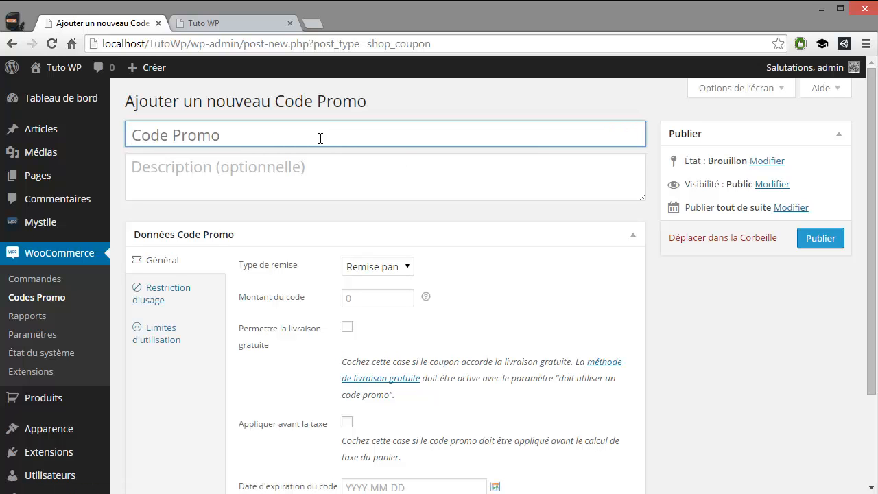
type("Code")
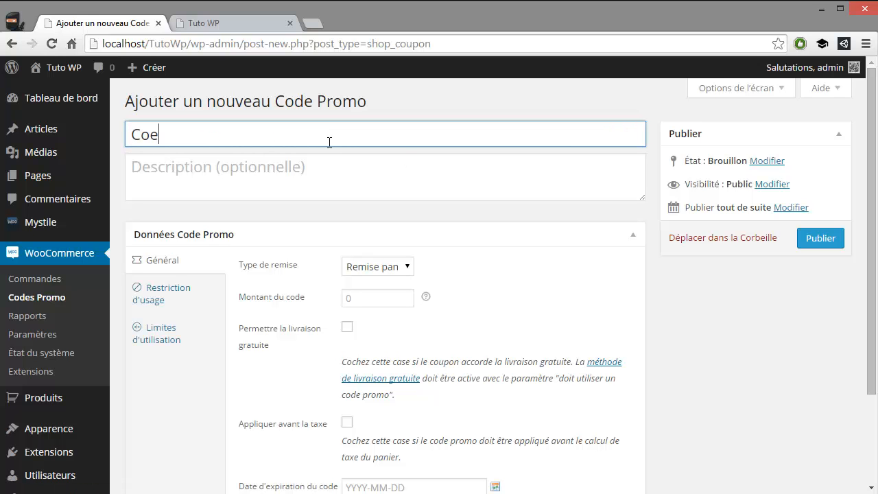
key("BackSpace")
type("de 1")
Step: Set the promo code to a "Remise panier" discount of 20 with free shipping allowed, expiring on 2014-10-31
scroll(426, 259, "down", 3)
left_click(396, 149)
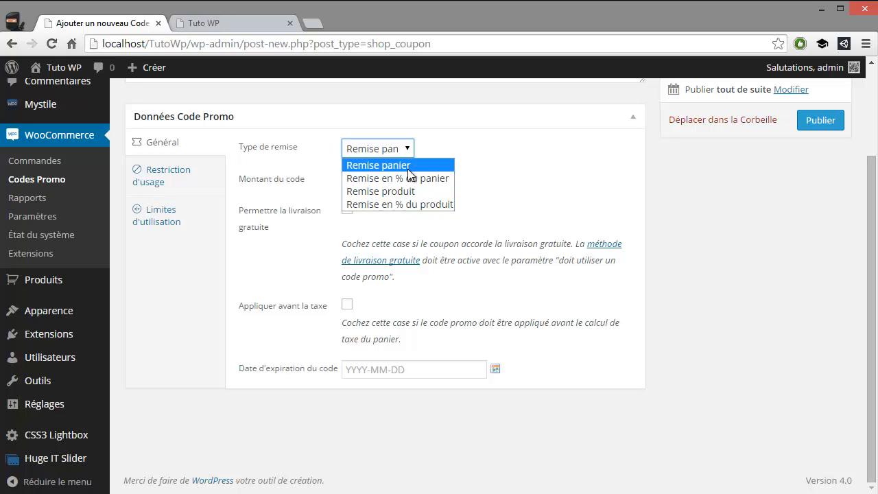
left_click(408, 169)
left_click(382, 180)
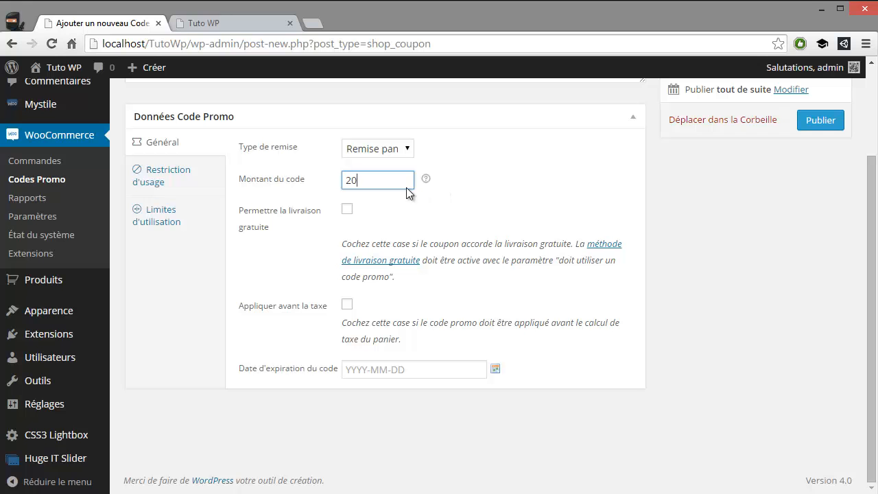
left_click(347, 210)
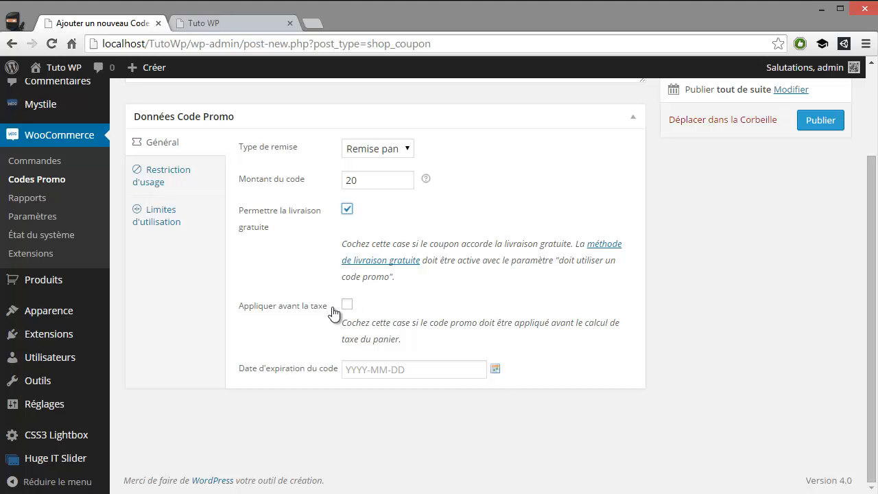
left_click(496, 370)
left_click(480, 321)
Step: Restrict the promo code to a minimum spend of 40 and to individual use only
left_click(186, 185)
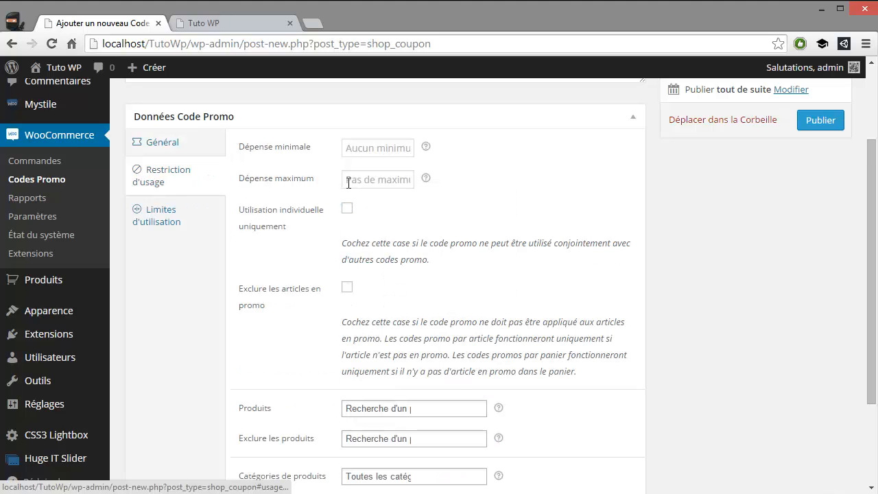
left_click(370, 155)
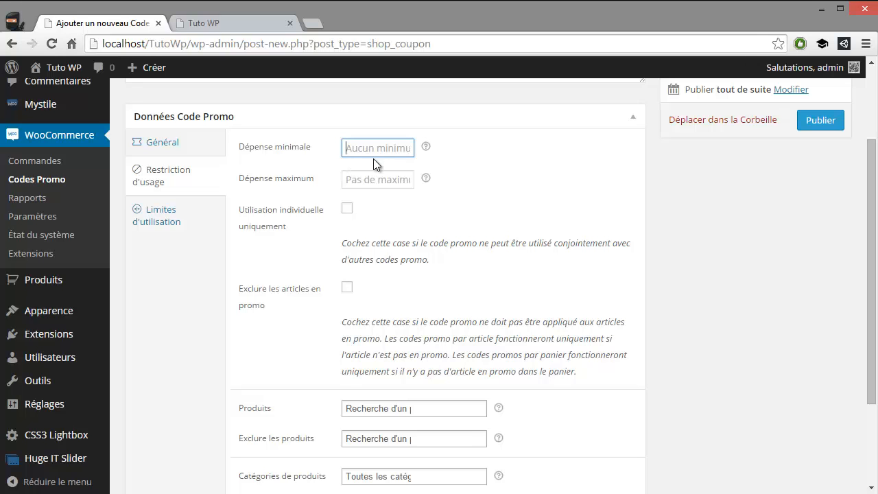
type("40")
left_click(347, 209)
scroll(365, 254, "down", 1)
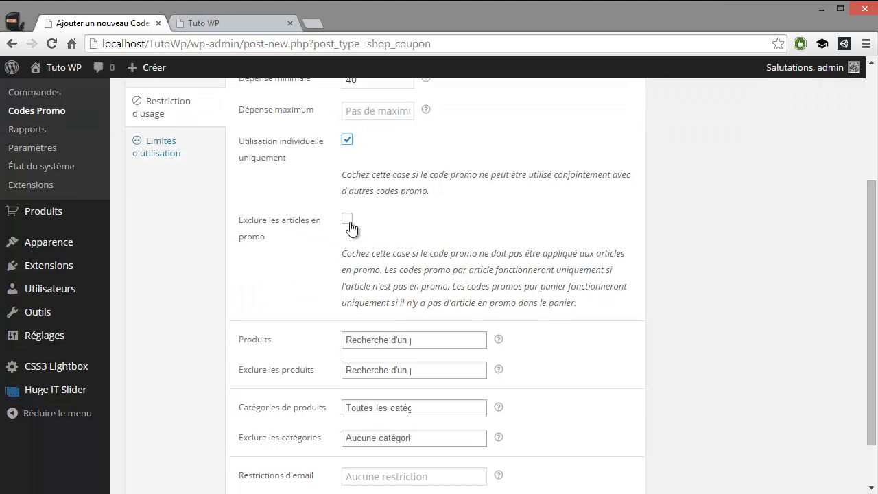
scroll(364, 258, "down", 1)
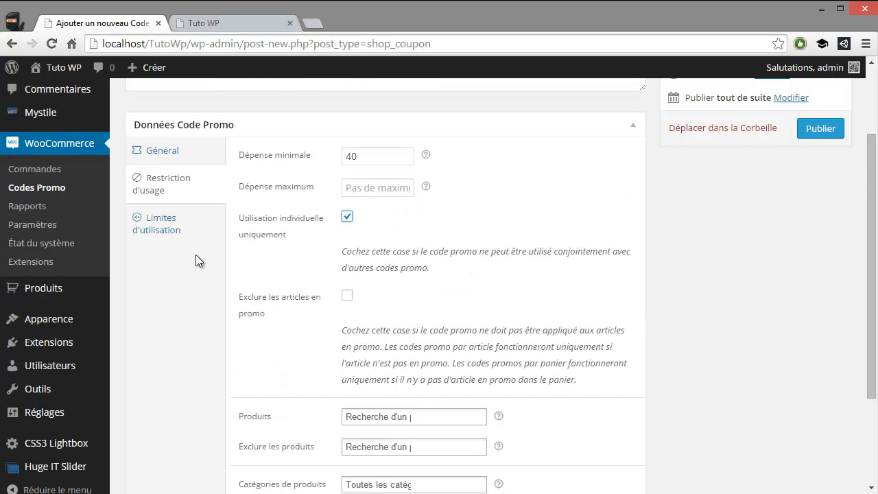
scroll(196, 254, "up", 2)
Step: Leave the per-code and per-user usage limits empty and publish the promo code
left_click(190, 229)
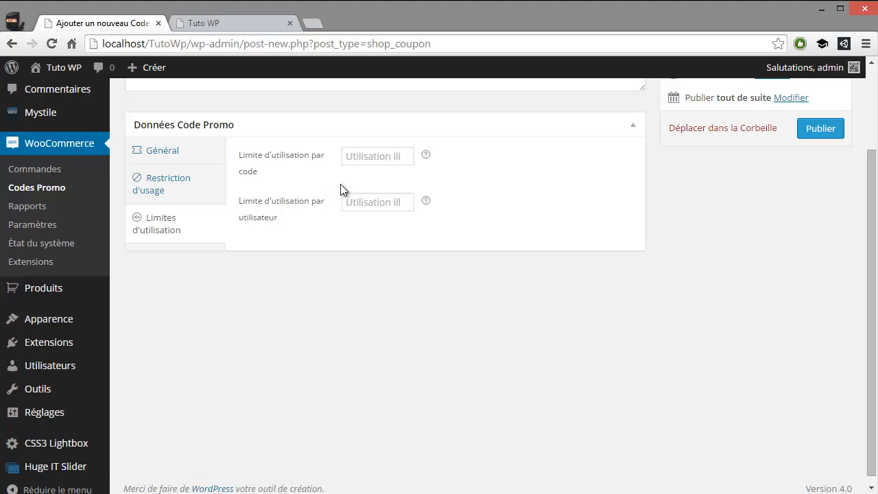
left_click(387, 156)
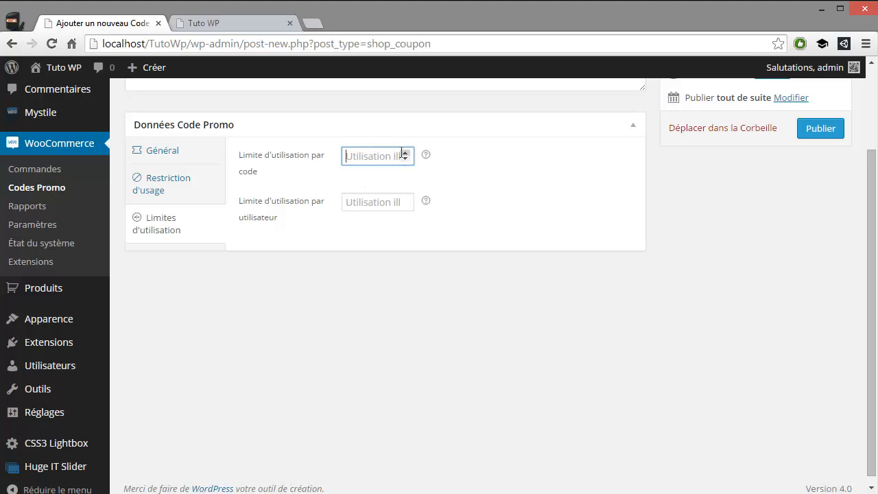
left_click(420, 190)
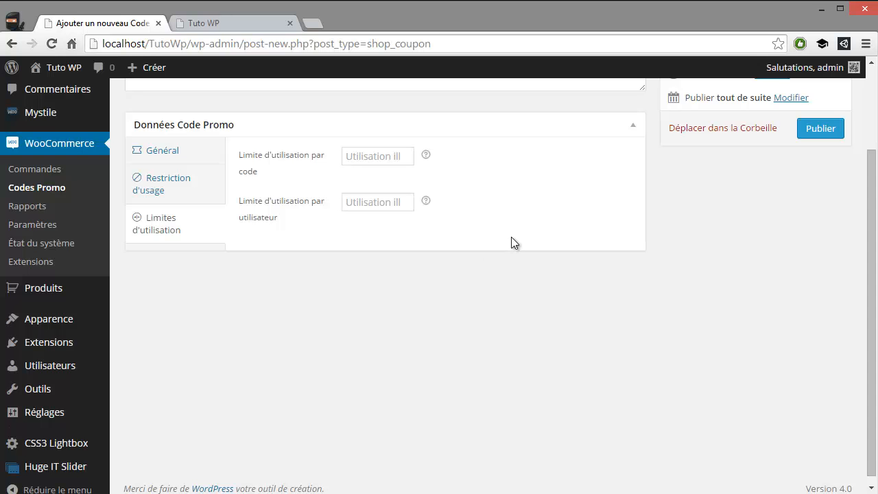
left_click(813, 130)
scroll(664, 171, "up", 1)
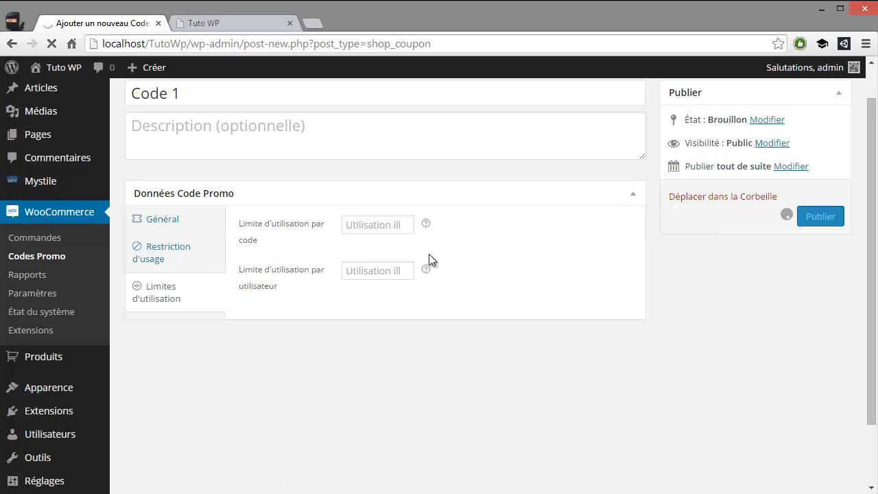
Step: Review the published promo code's general settings and return to the promo code list
scroll(354, 285, "down", 2)
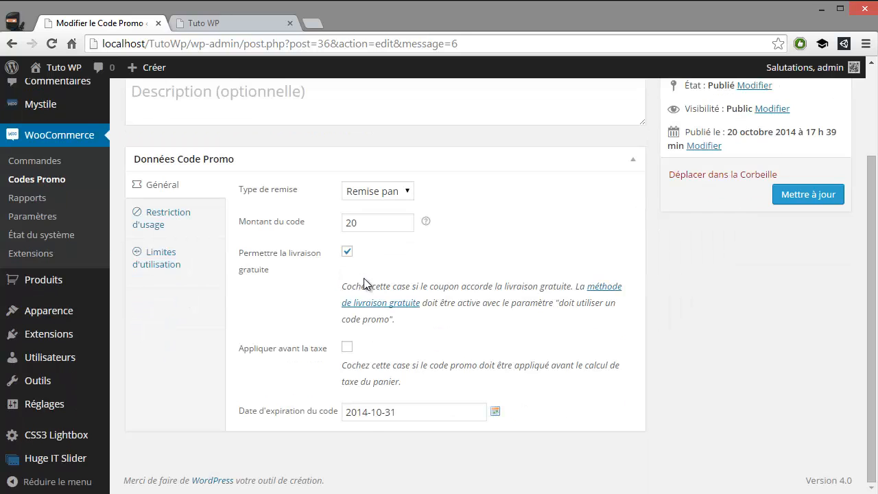
scroll(364, 278, "up", 2)
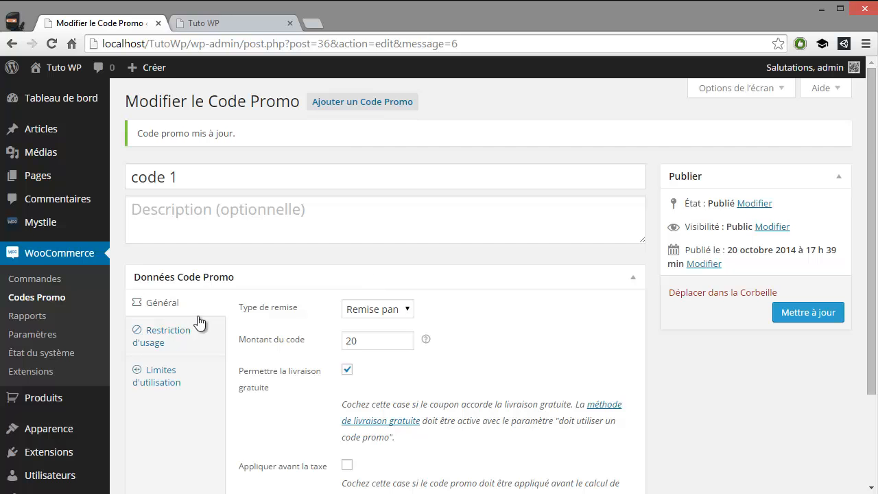
scroll(386, 320, "down", 2)
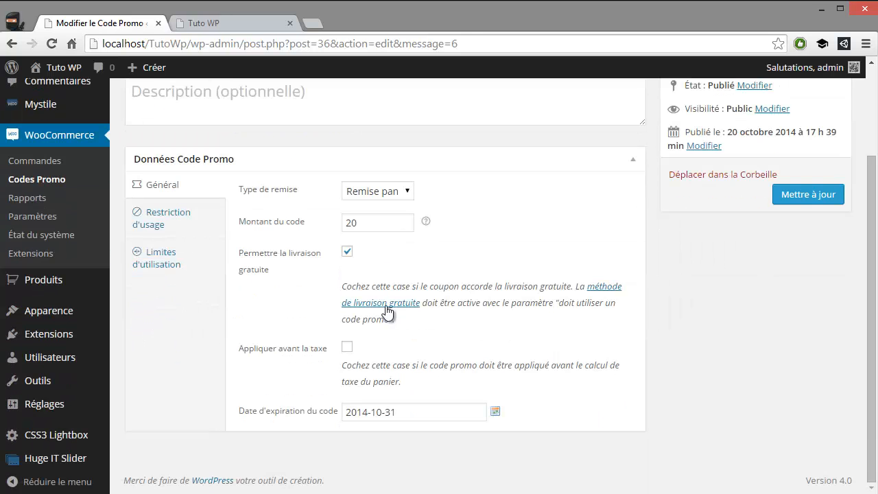
scroll(387, 314, "up", 2)
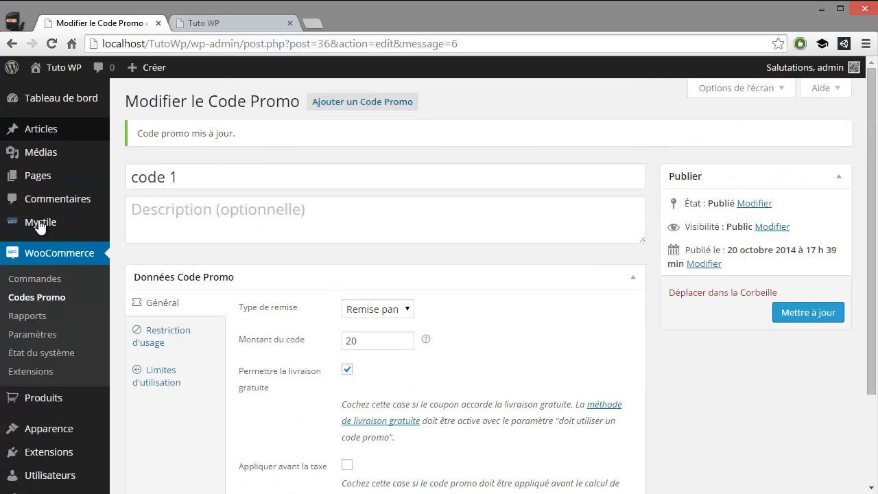
left_click(34, 282)
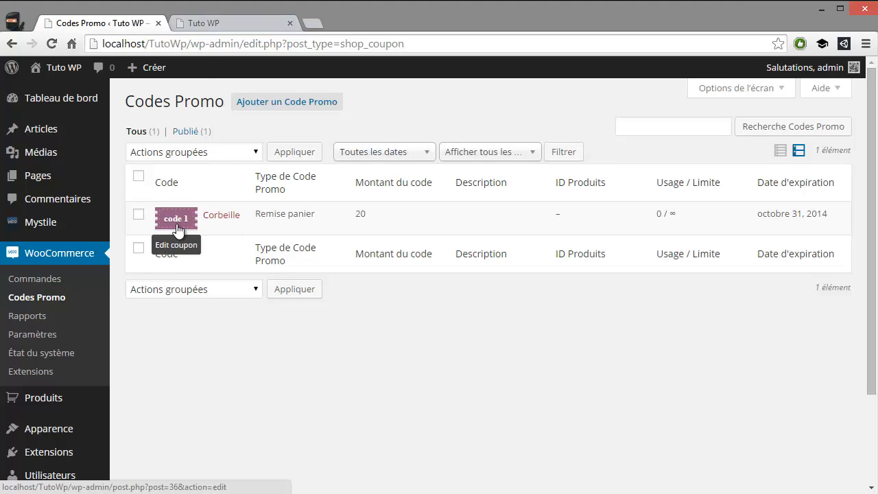
Step: Switch to the storefront, open the cart and apply the promo code "code 1" to it
left_click(206, 23)
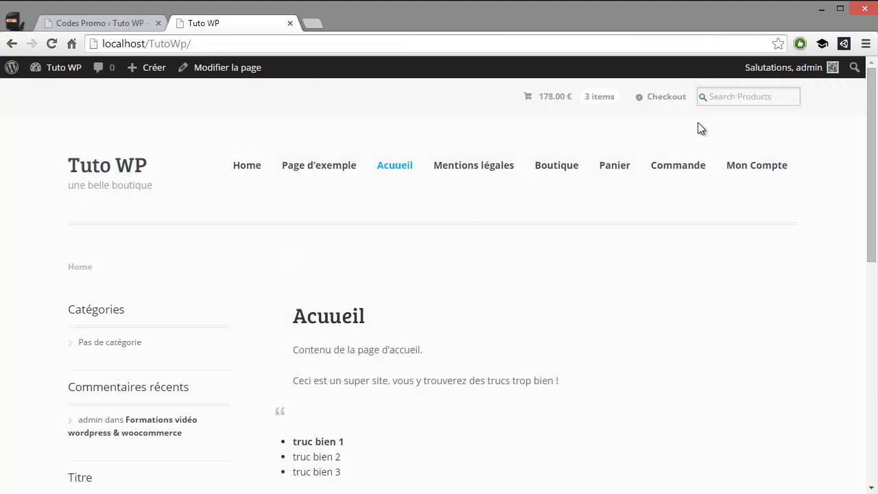
left_click(597, 96)
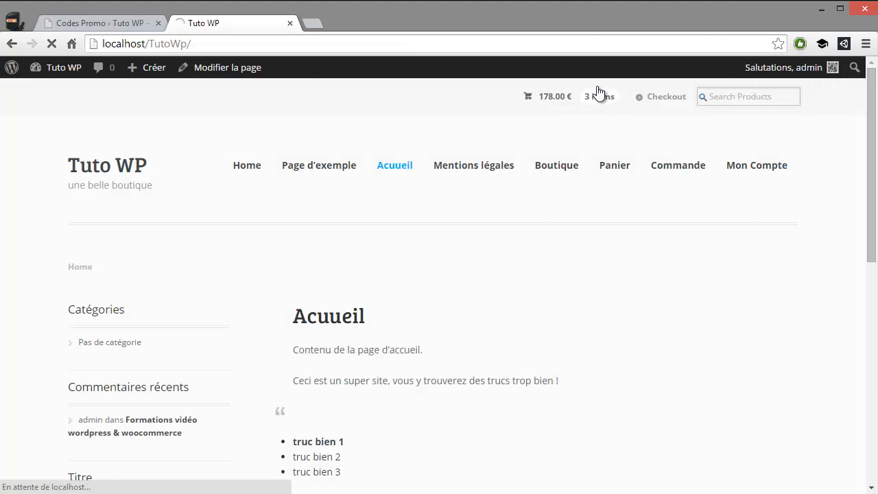
scroll(428, 203, "down", 4)
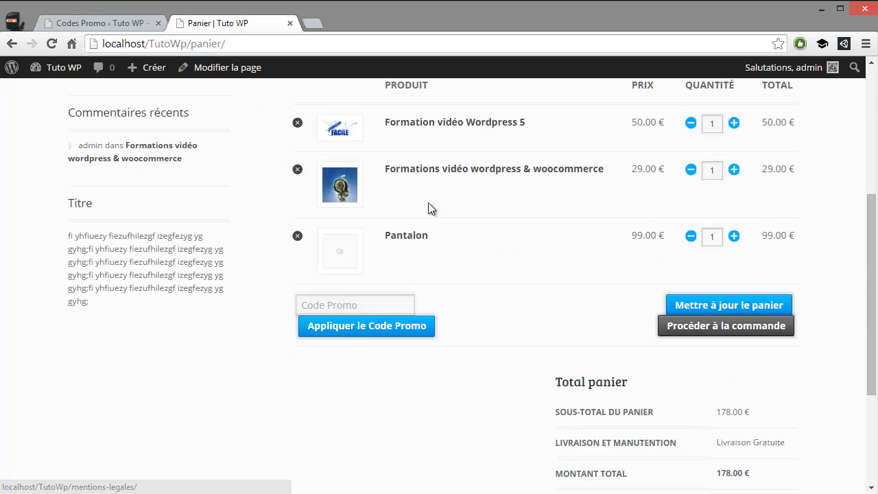
left_click(364, 305)
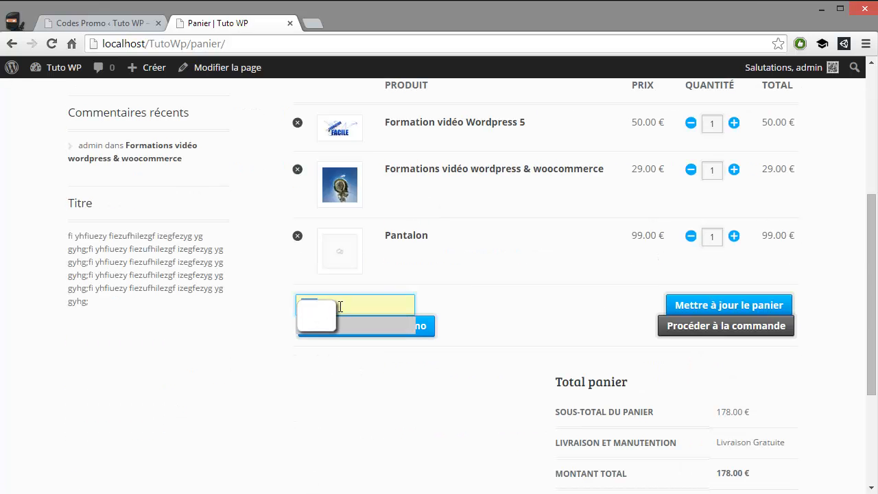
key("Down")
key("Return")
key("Return")
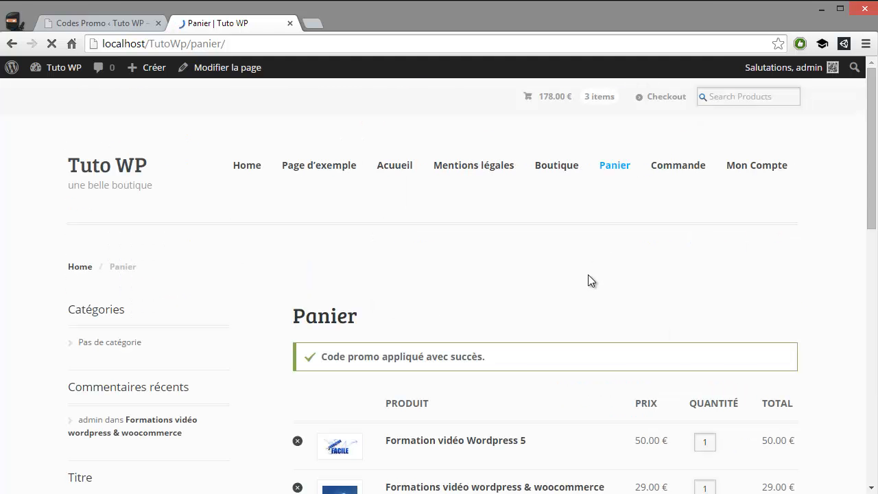
Step: Examine the discount, free shipping and total in the cart summary, checking them against the promo code list
scroll(588, 274, "down", 5)
scroll(463, 309, "down", 2)
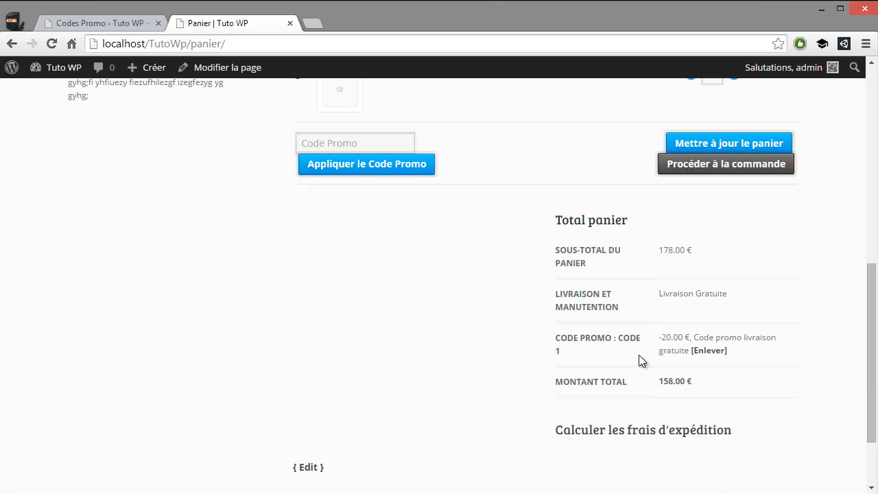
left_click(132, 27)
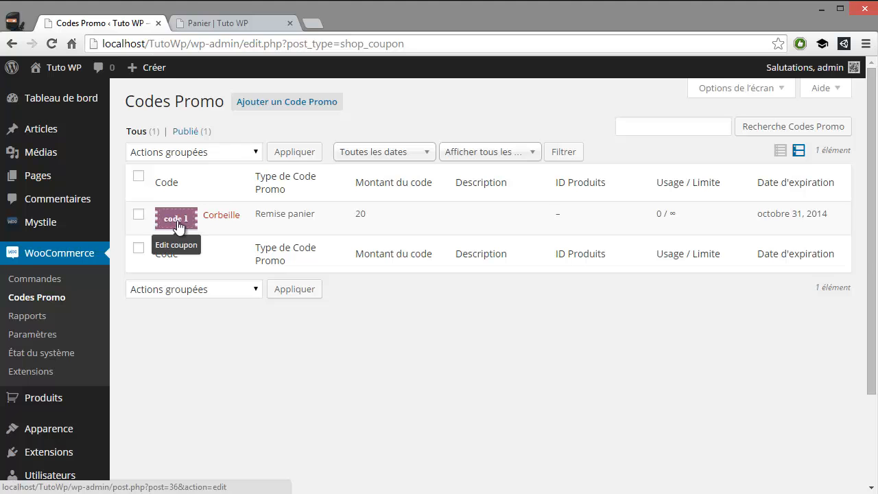
left_click(216, 19)
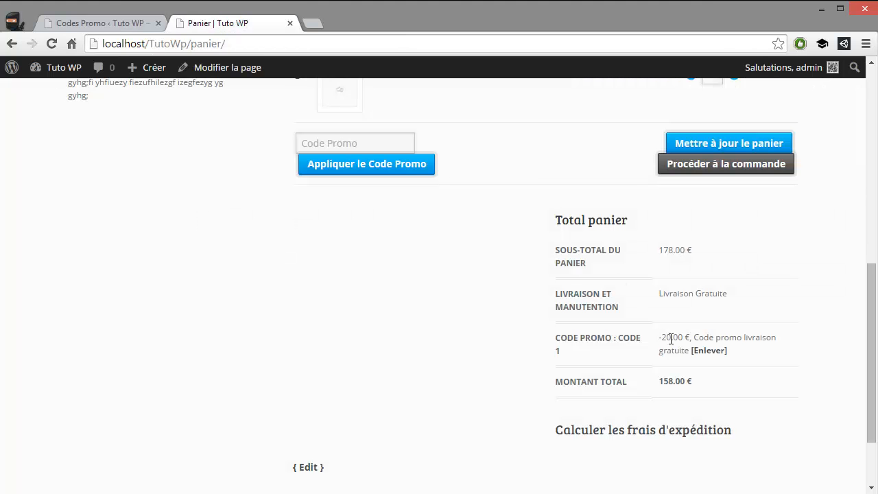
left_click_drag(671, 337, 747, 337)
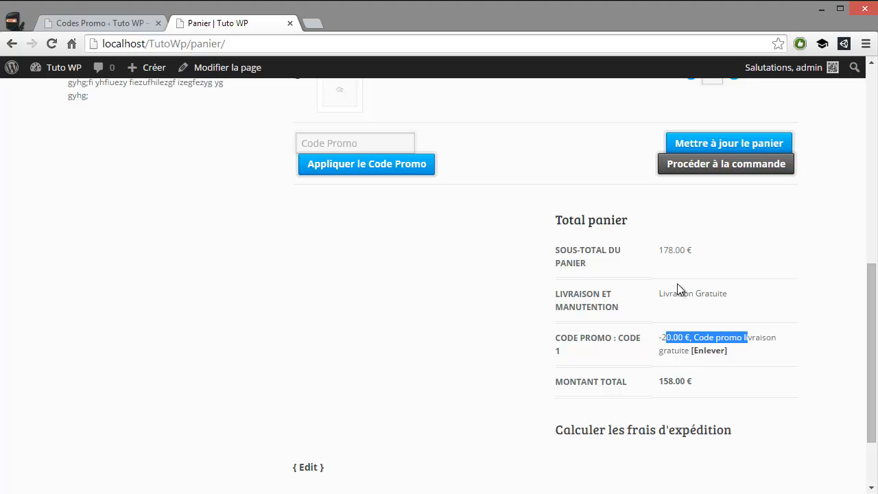
scroll(587, 398, "down", 2)
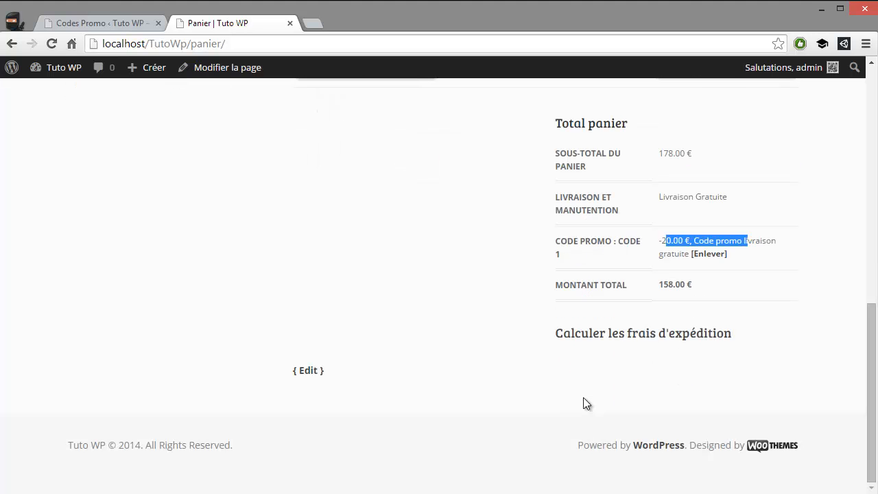
left_click(548, 347)
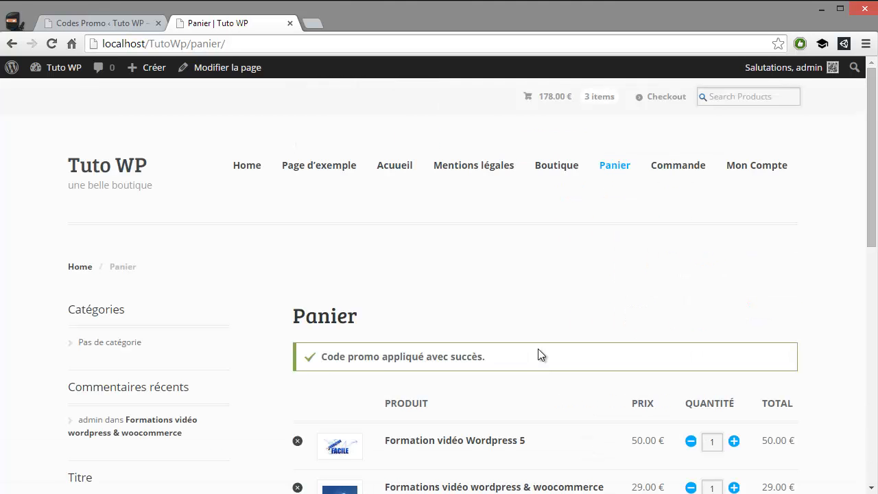
scroll(537, 348, "down", 5)
scroll(535, 347, "up", 4)
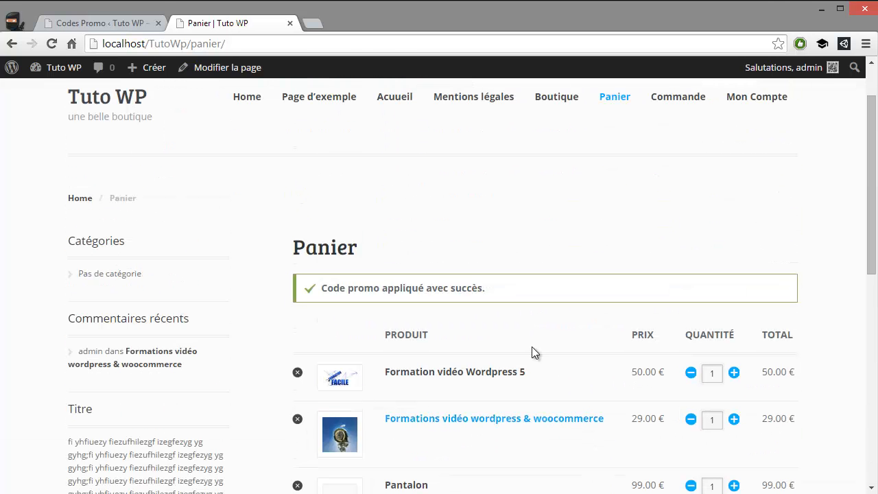
Step: Return to the promo codes in the shop administration and open the WooCommerce sales reports
left_click(94, 24)
mouse_move(92, 217)
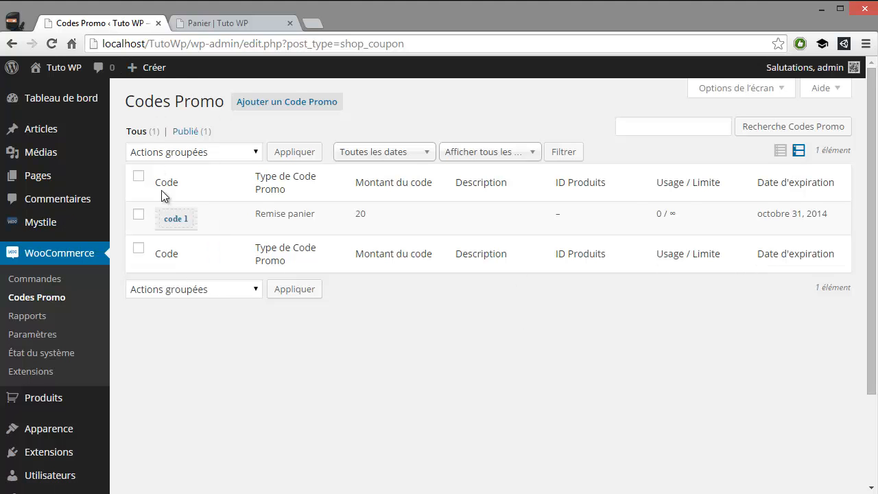
left_click(176, 218)
left_click(706, 203)
left_click(41, 317)
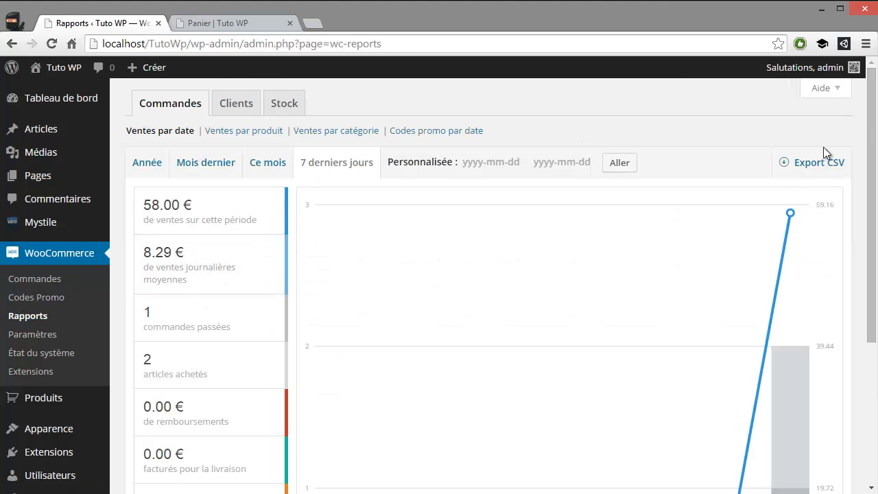
Step: Examine the sales-by-date report for the last 7 days, including the summary figures and the chart
left_click_drag(872, 124, 871, 149)
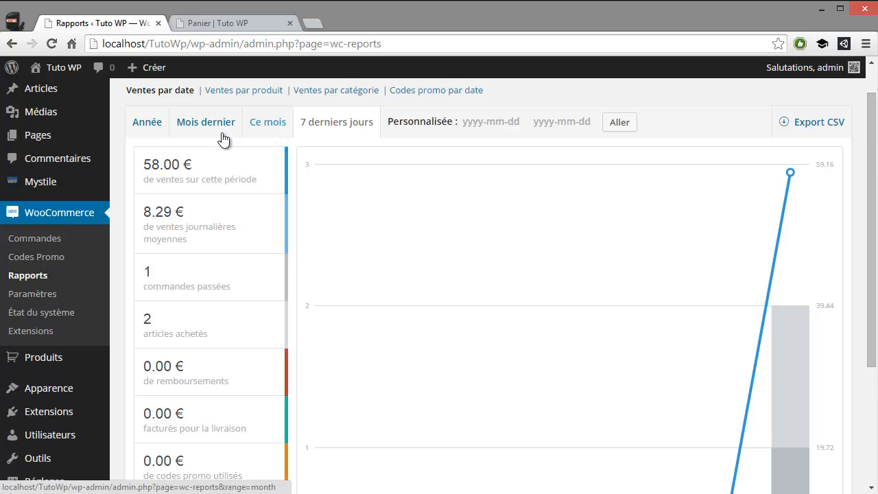
scroll(214, 164, "down", 2)
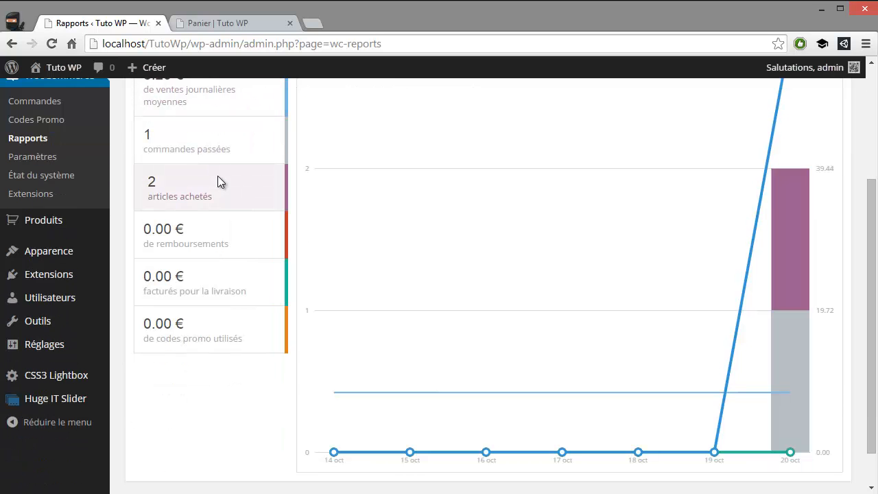
scroll(203, 328, "down", 1)
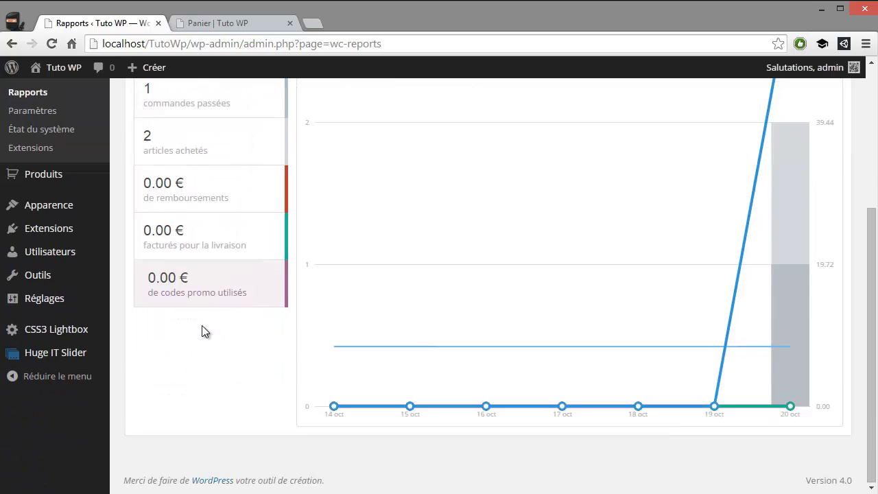
scroll(203, 326, "up", 1)
scroll(202, 321, "up", 3)
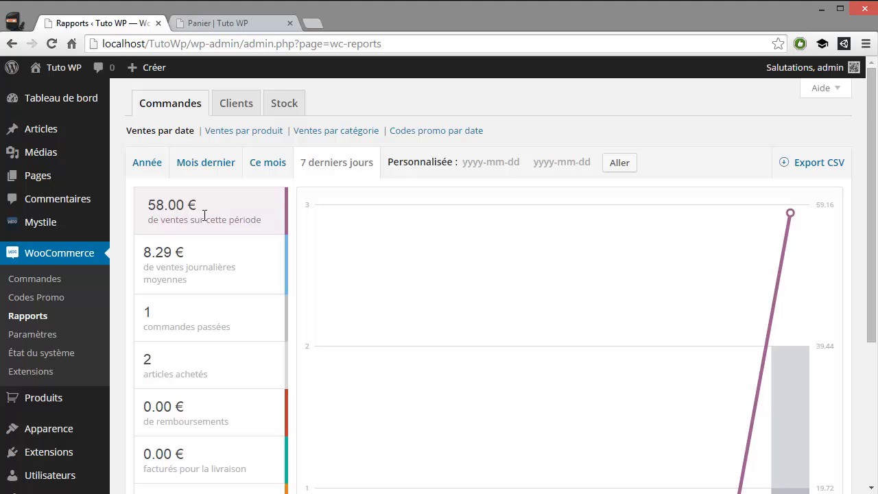
scroll(203, 249, "down", 1)
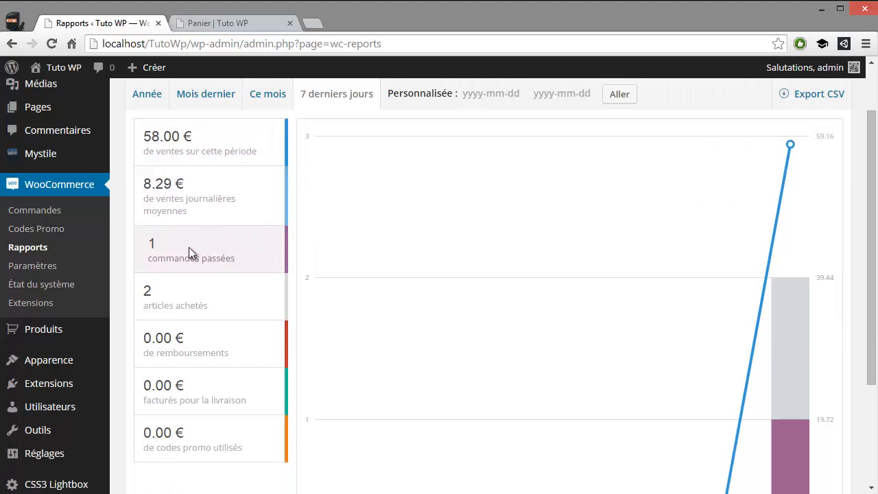
scroll(234, 264, "up", 1)
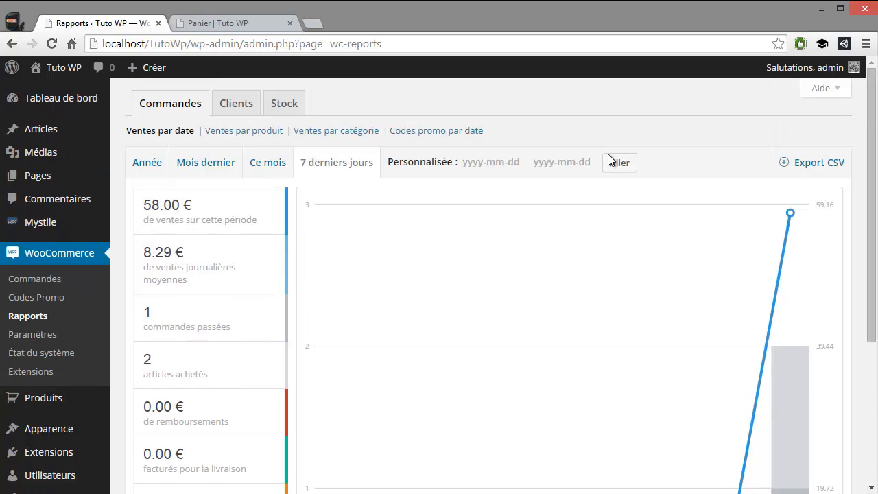
Step: Look through the order reports for sales by product, sales by category and promo codes by date
left_click(248, 138)
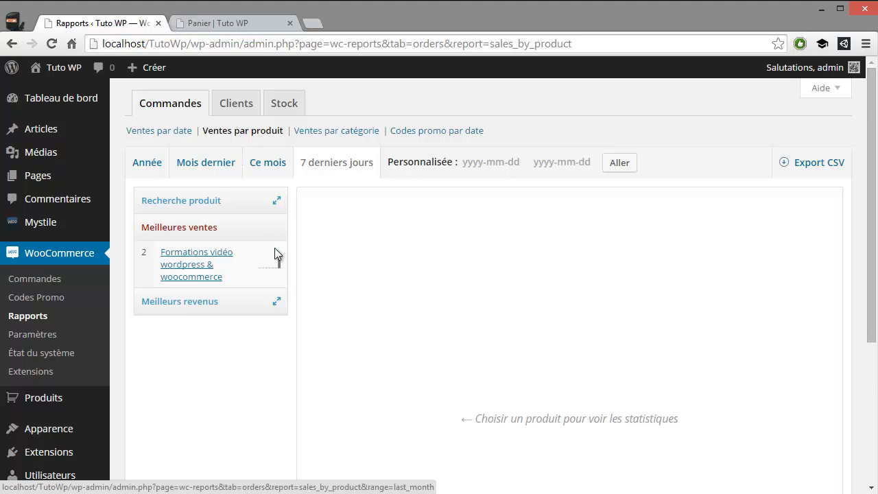
scroll(285, 275, "down", 1)
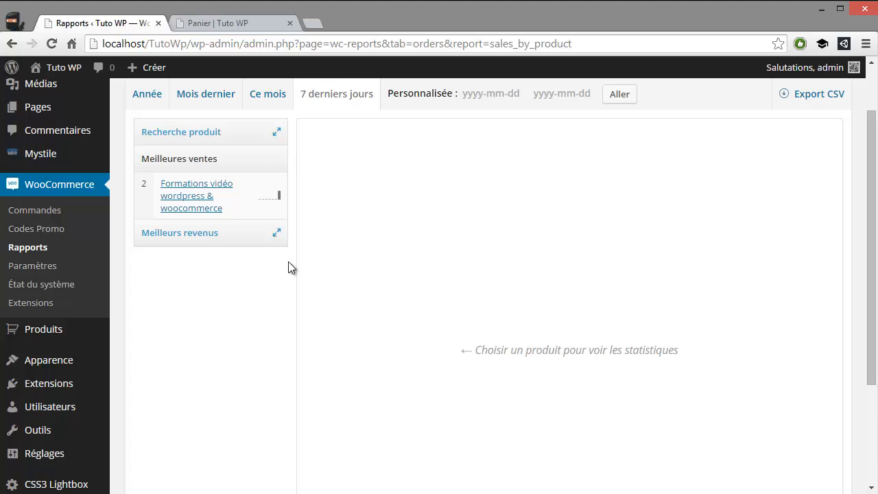
scroll(295, 260, "up", 1)
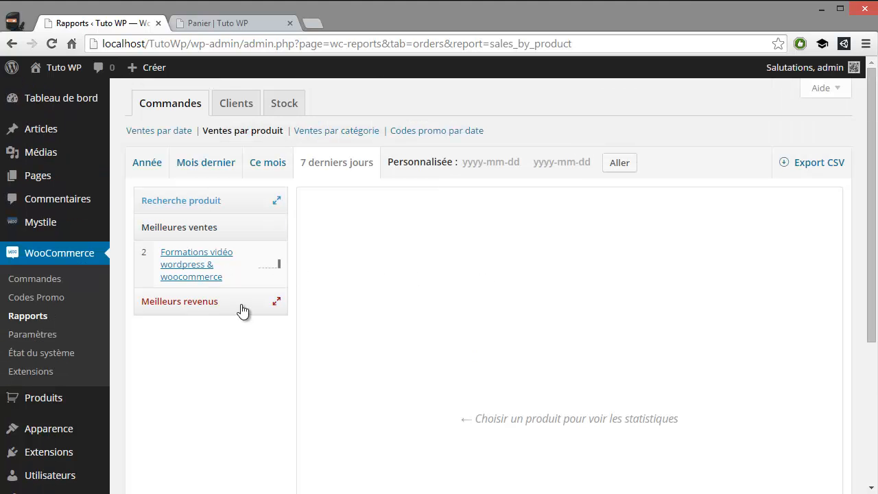
left_click(339, 136)
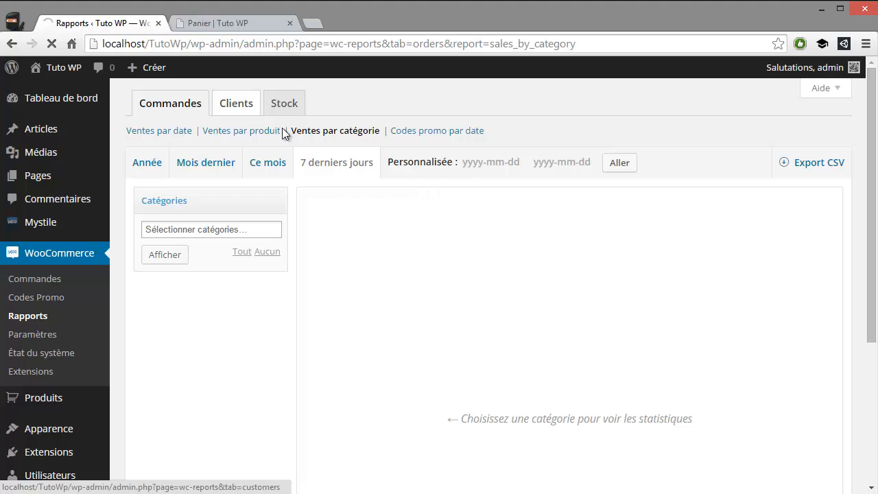
left_click(469, 131)
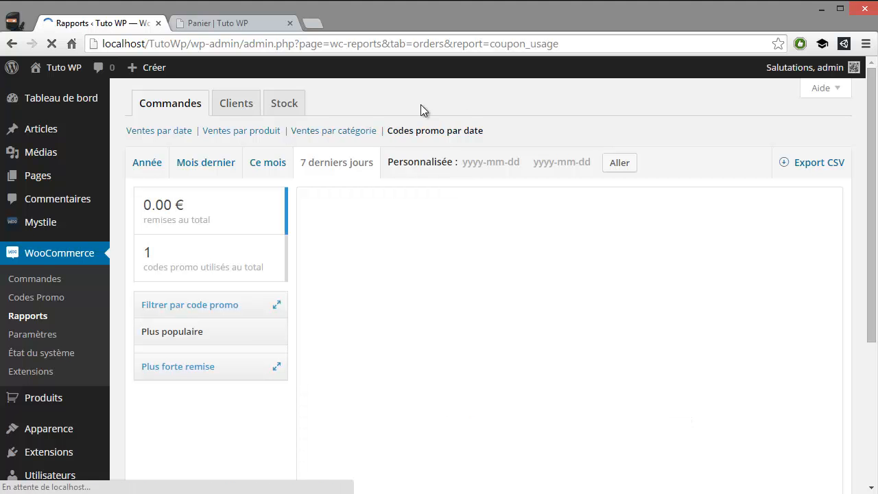
Step: Open the customer reports and examine the customers versus guests chart
left_click(240, 118)
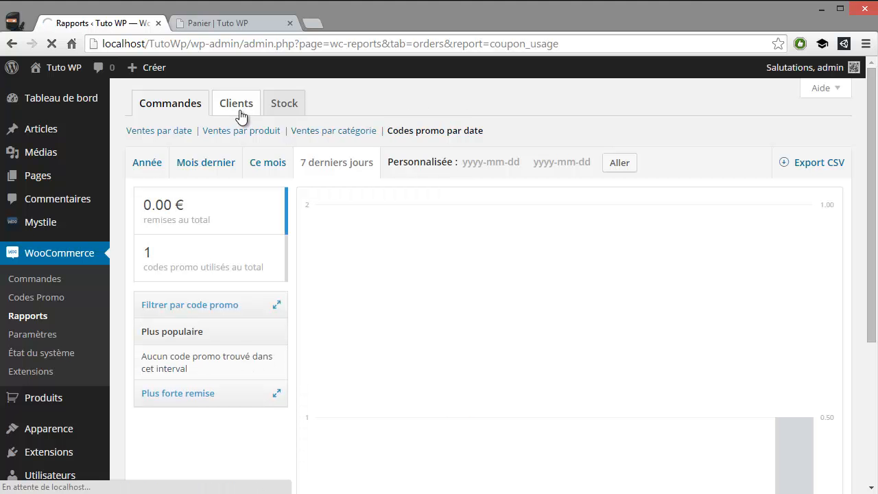
scroll(258, 125, "down", 1)
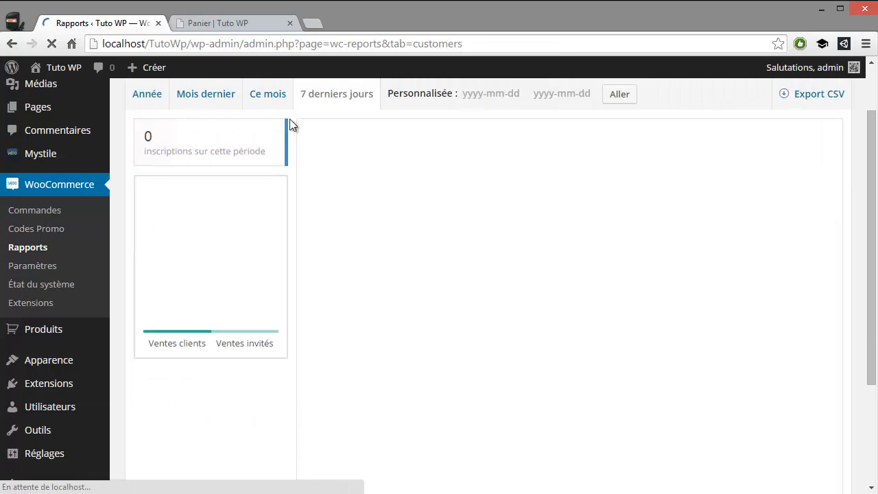
scroll(328, 166, "down", 3)
scroll(323, 175, "up", 4)
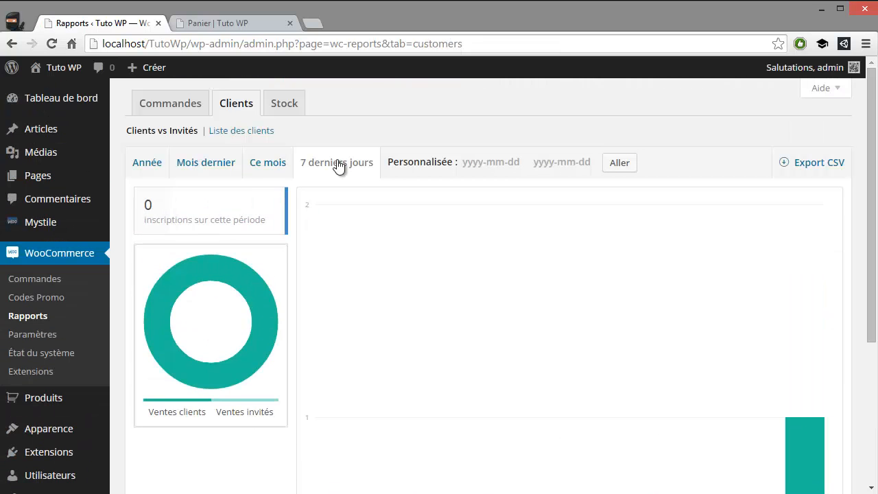
Step: View the low stock report and return to the order reports
left_click(295, 106)
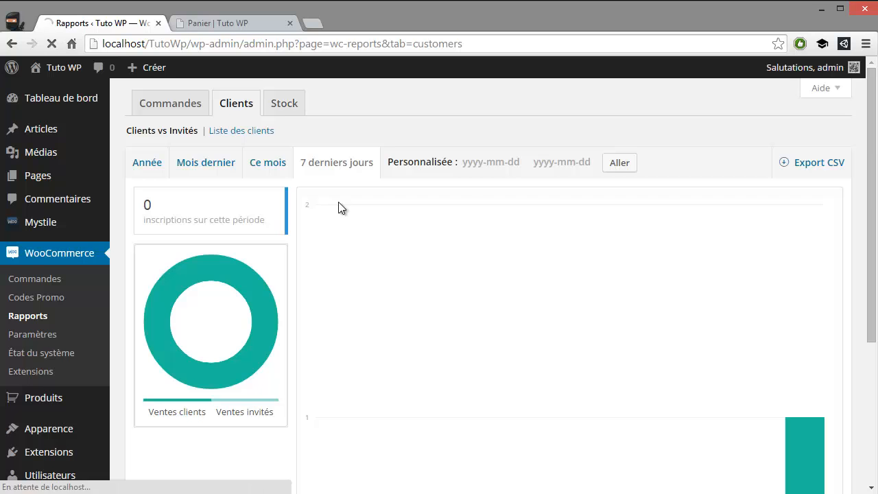
scroll(260, 160, "down", 5)
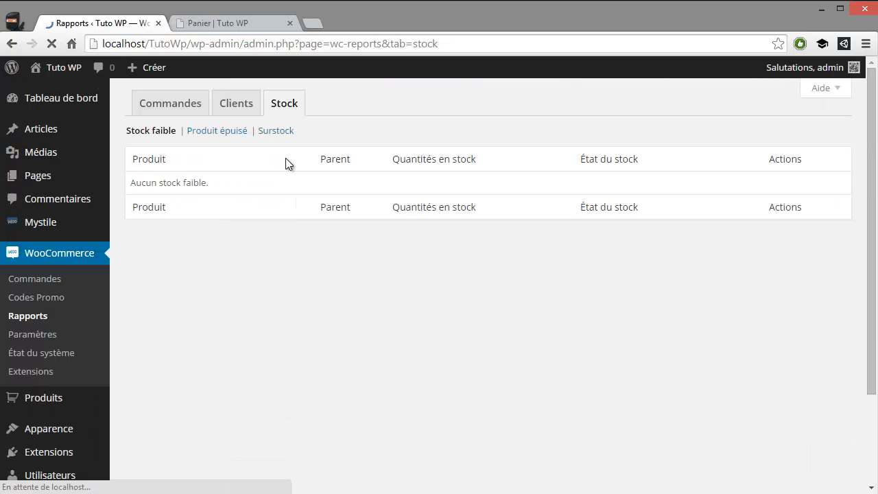
left_click(171, 110)
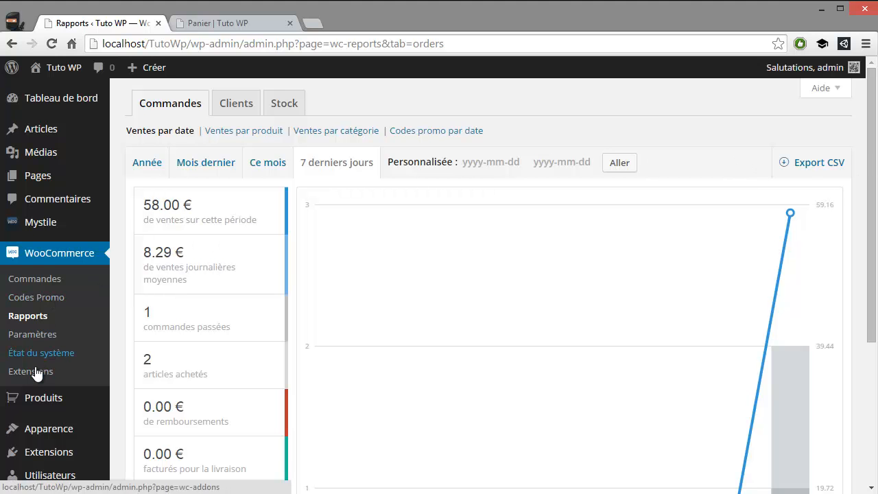
Step: Open the WooCommerce add-ons and extensions page and skim the popular extensions
scroll(50, 291, "down", 1)
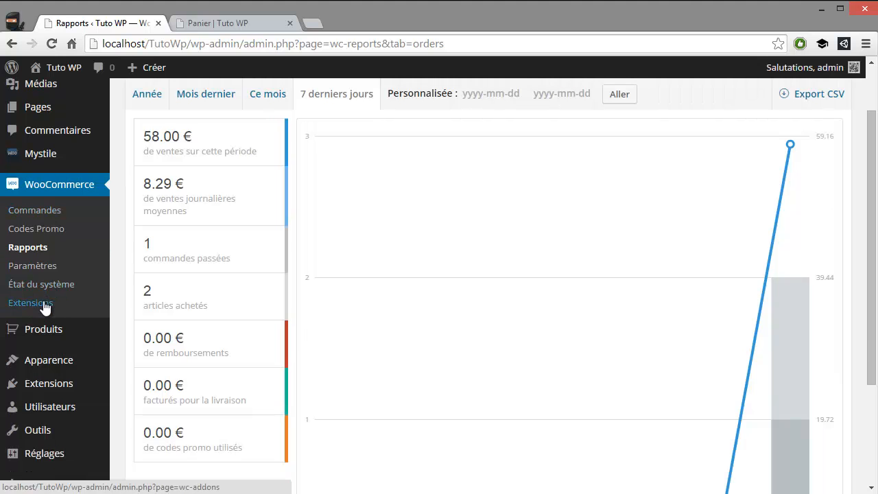
left_click(45, 309)
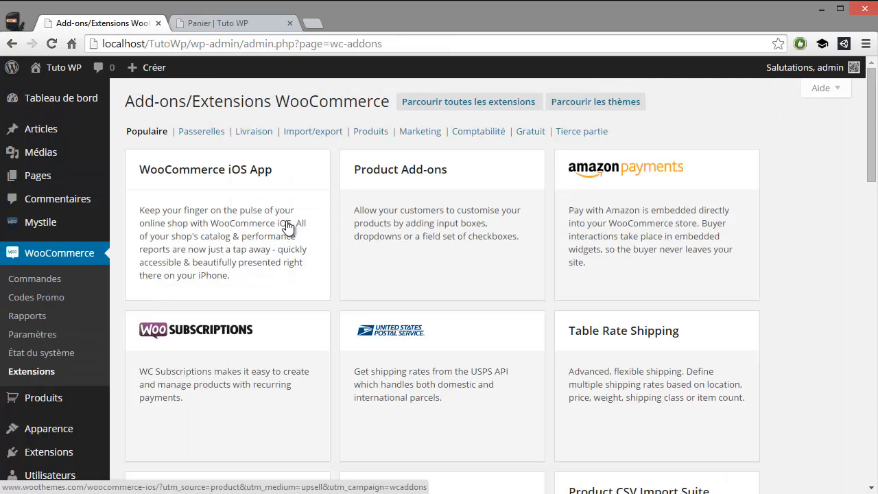
scroll(288, 234, "down", 8)
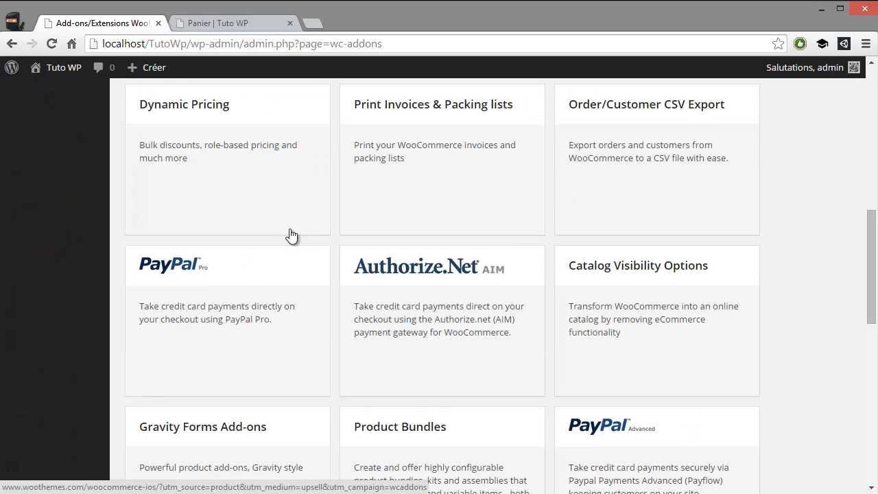
scroll(291, 235, "up", 2)
scroll(291, 235, "up", 6)
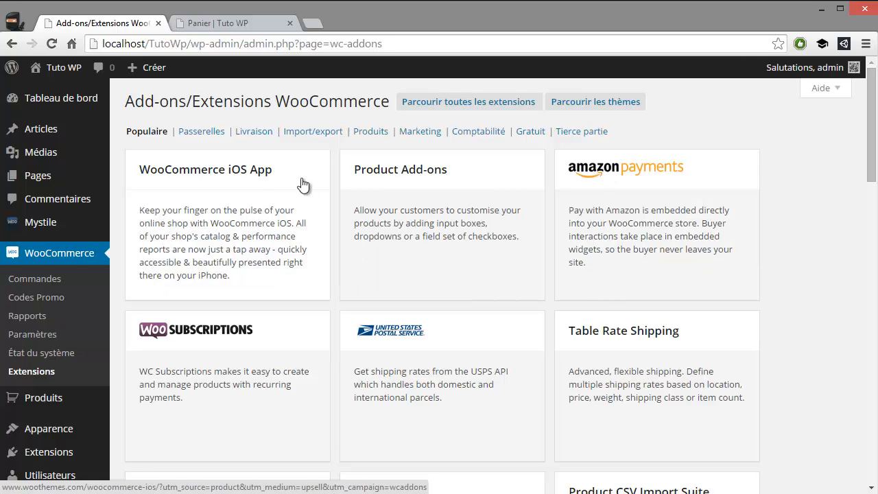
Step: Examine the popular extensions from the WooCommerce iOS App to PayFast, including the payment, shipping and pricing add-ons
scroll(295, 184, "down", 3)
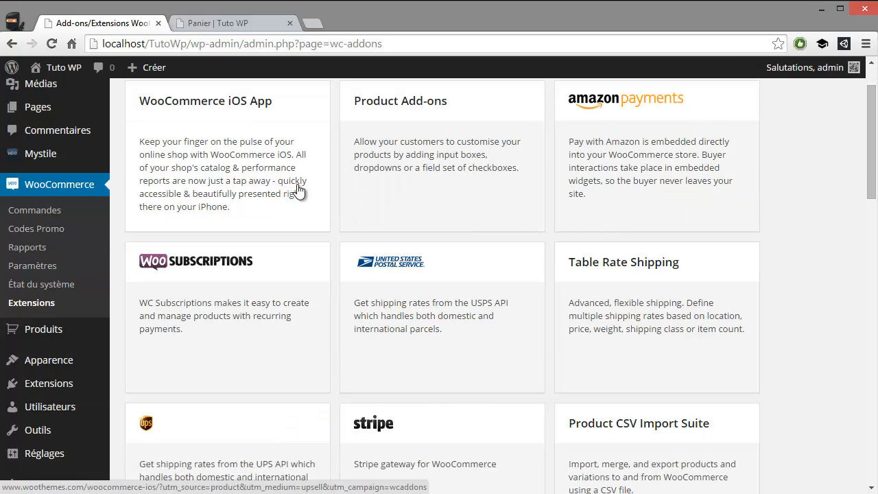
scroll(302, 189, "down", 3)
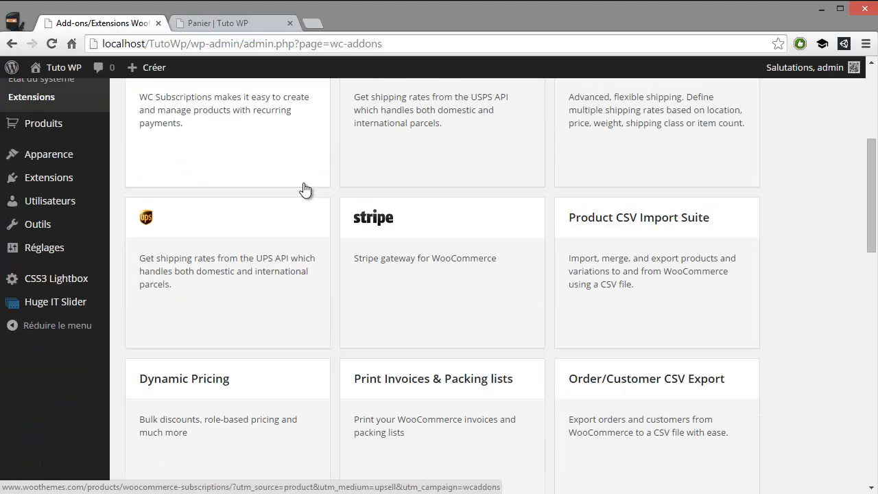
scroll(200, 190, "down", 1)
scroll(206, 195, "down", 1)
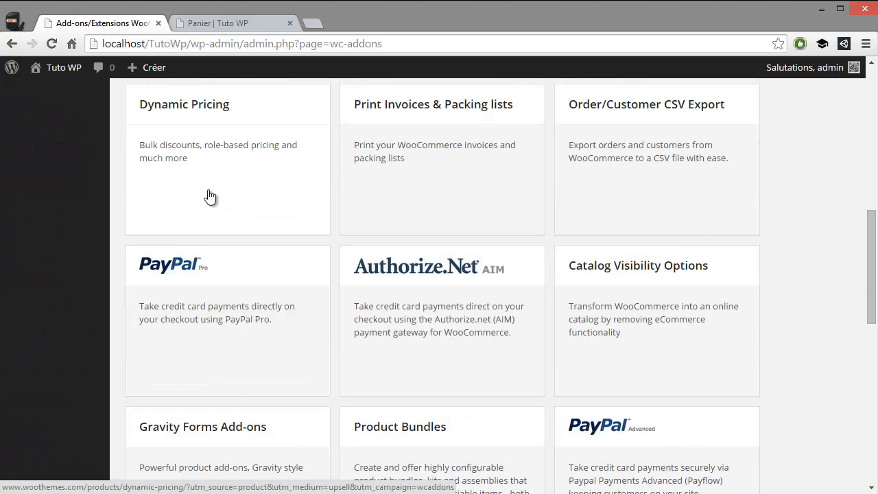
scroll(215, 195, "down", 2)
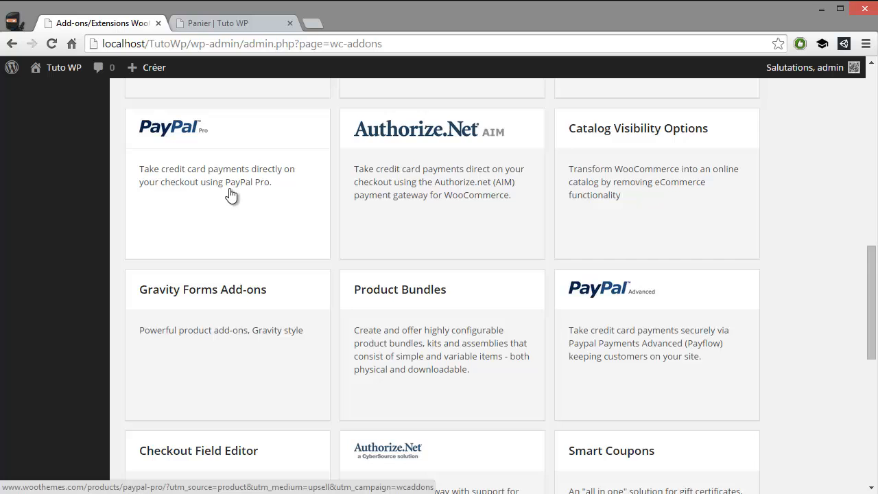
scroll(232, 196, "down", 5)
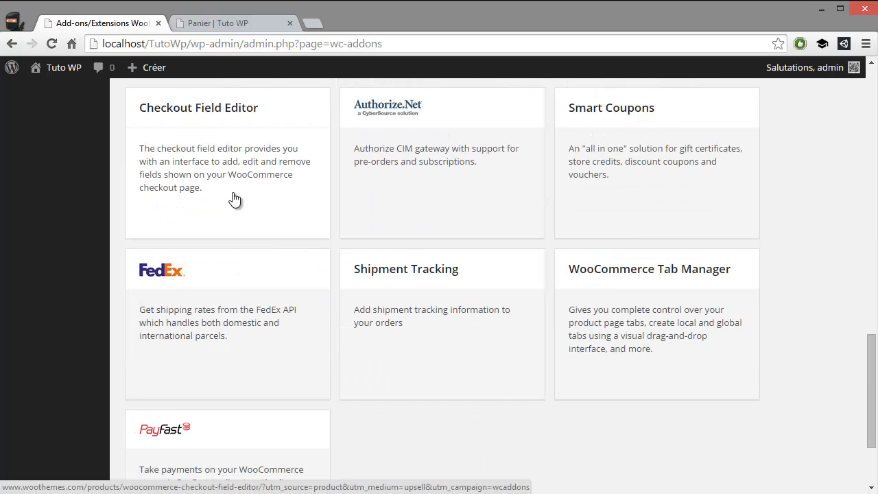
scroll(236, 199, "down", 2)
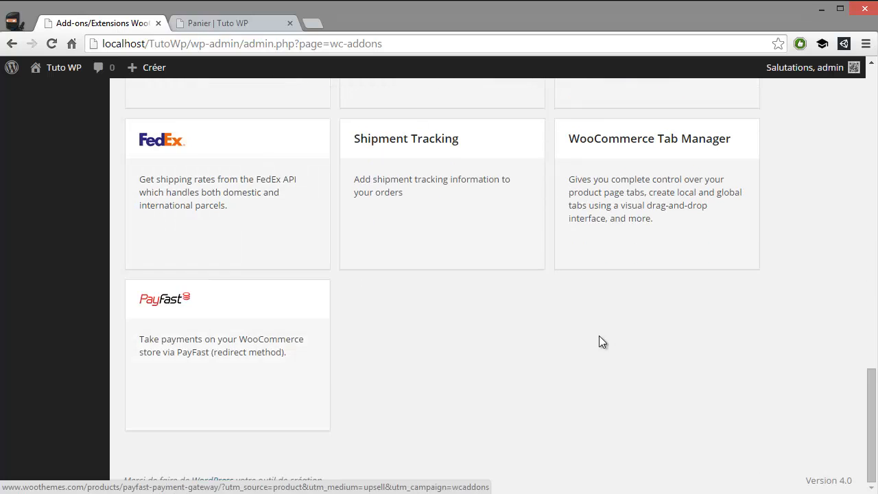
scroll(597, 355, "up", 10)
scroll(590, 346, "up", 7)
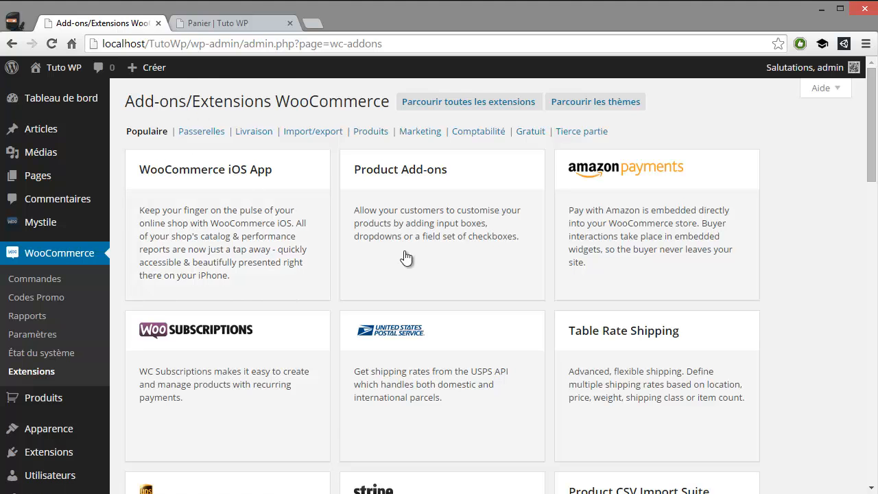
Step: Switch to the storefront, open the shop's home page and look over its content
left_click(230, 24)
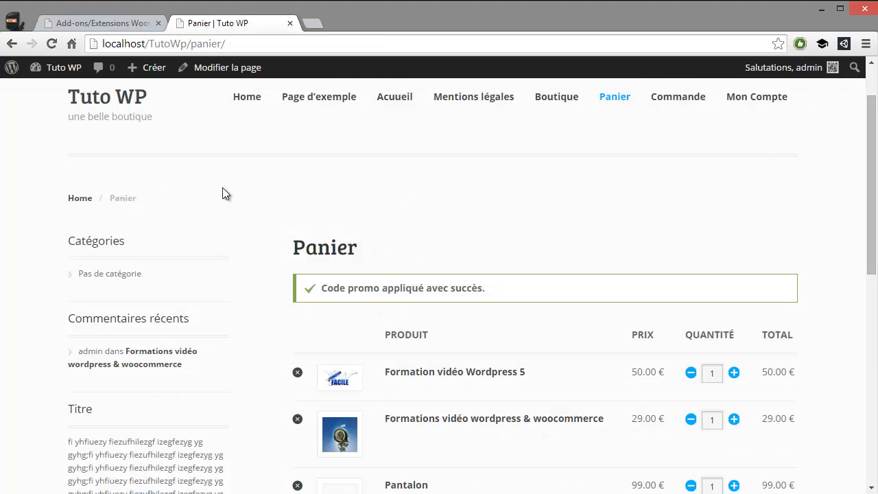
key("F5")
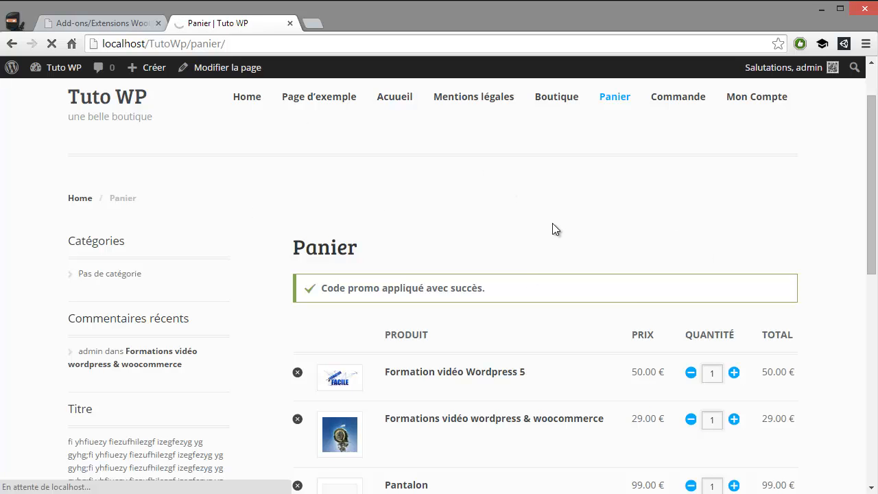
scroll(415, 295, "down", 4)
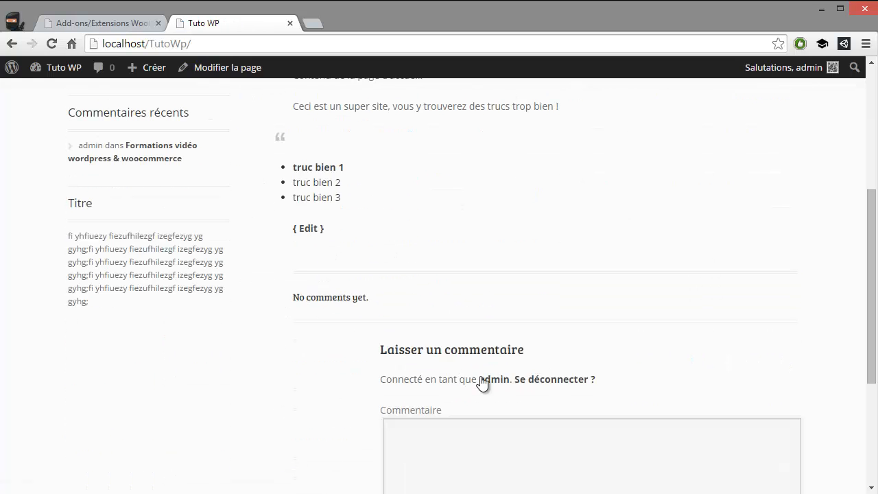
scroll(482, 384, "down", 3)
scroll(437, 385, "up", 7)
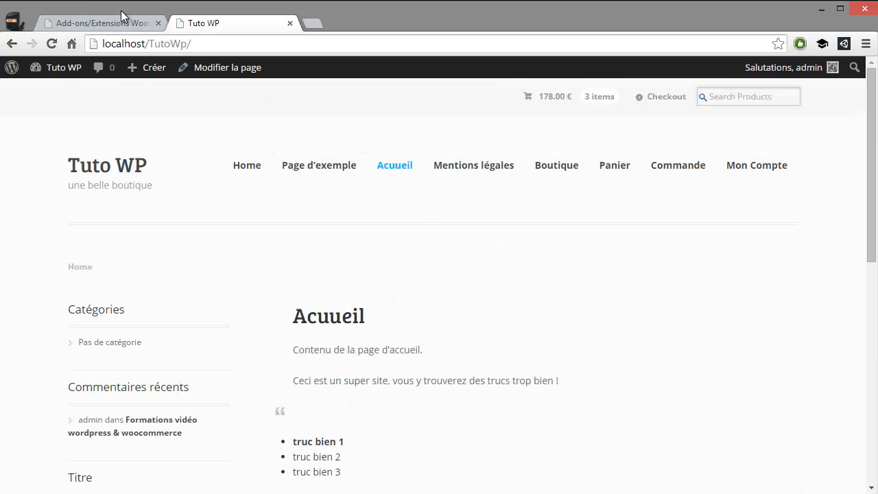
Step: Return to the shop administration and browse the popular WooCommerce extensions again
left_click(72, 20)
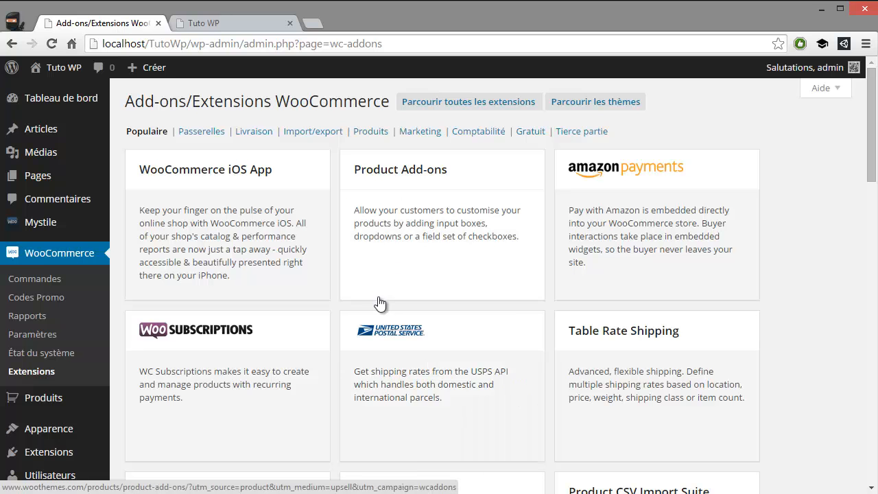
scroll(322, 305, "down", 3)
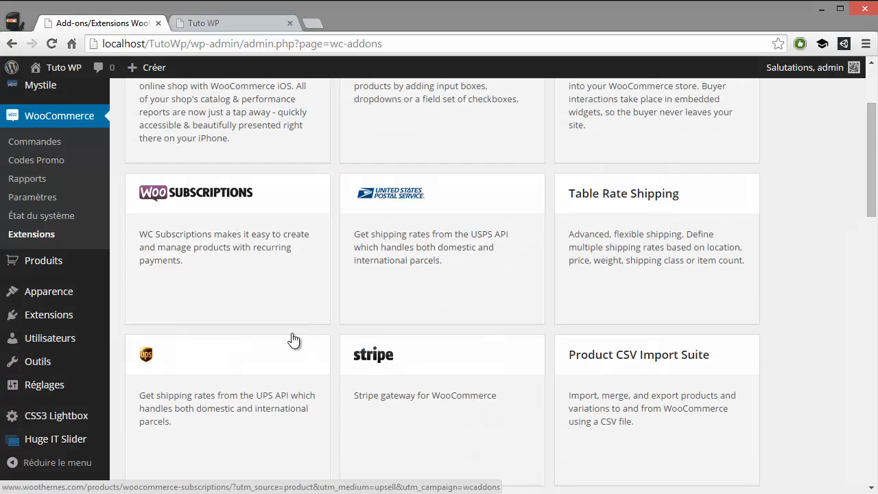
scroll(312, 333, "down", 1)
scroll(308, 352, "down", 5)
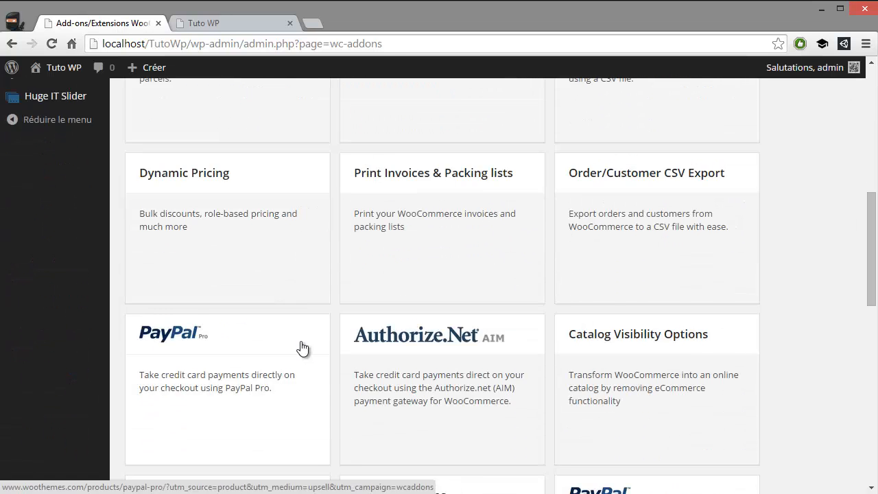
Step: Finish skimming the popular extensions, glance at the storefront's home page and return to the extensions page
scroll(451, 405, "down", 1)
scroll(442, 395, "up", 10)
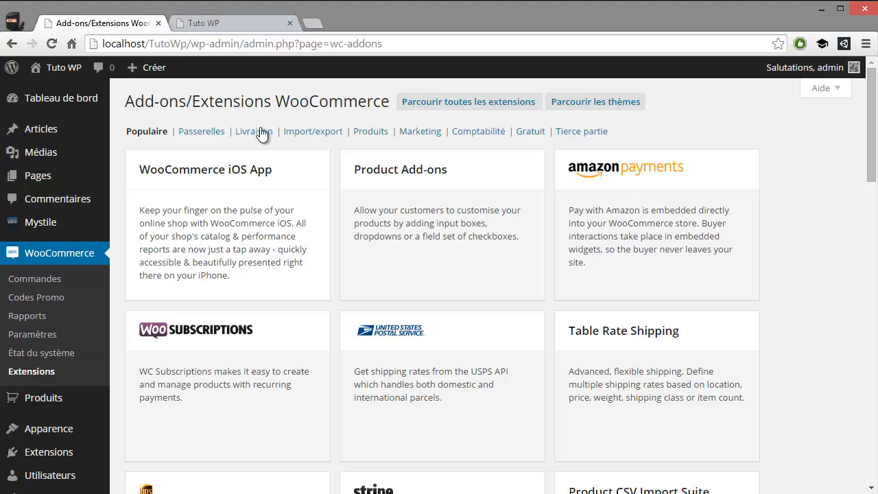
left_click(247, 28)
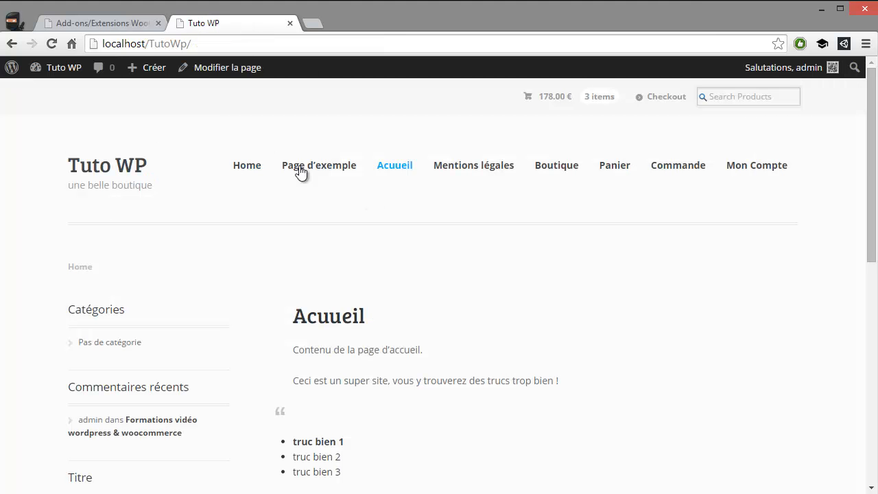
left_click(111, 21)
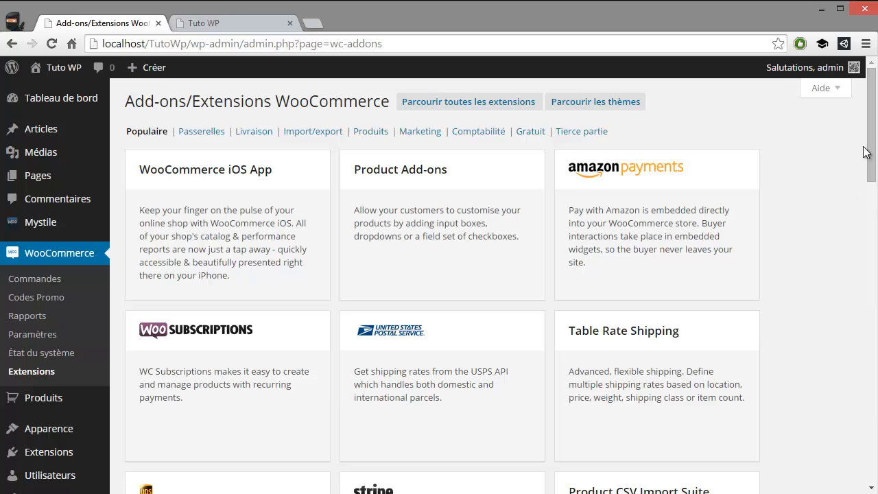
Step: Skim the popular WooCommerce extensions down to Checkout Field Editor, Smart Coupons and Shipment Tracking and back to the start of the list
left_click_drag(870, 153, 870, 386)
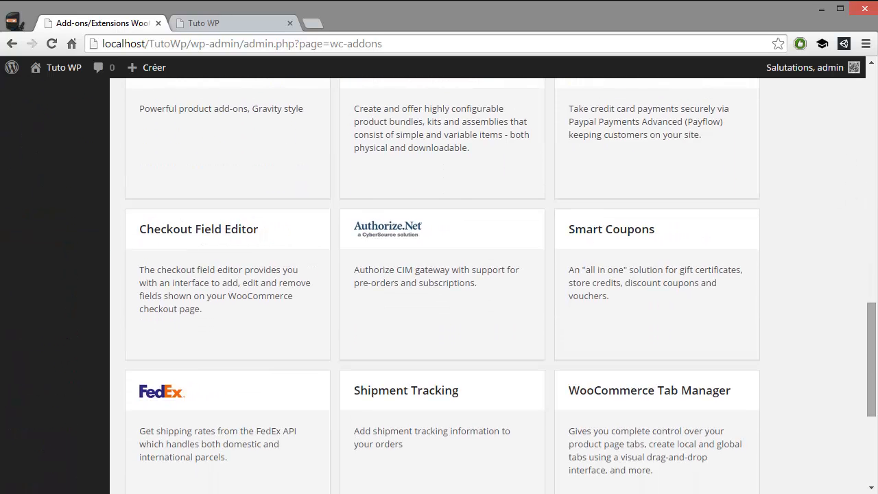
left_click_drag(870, 355, 871, 107)
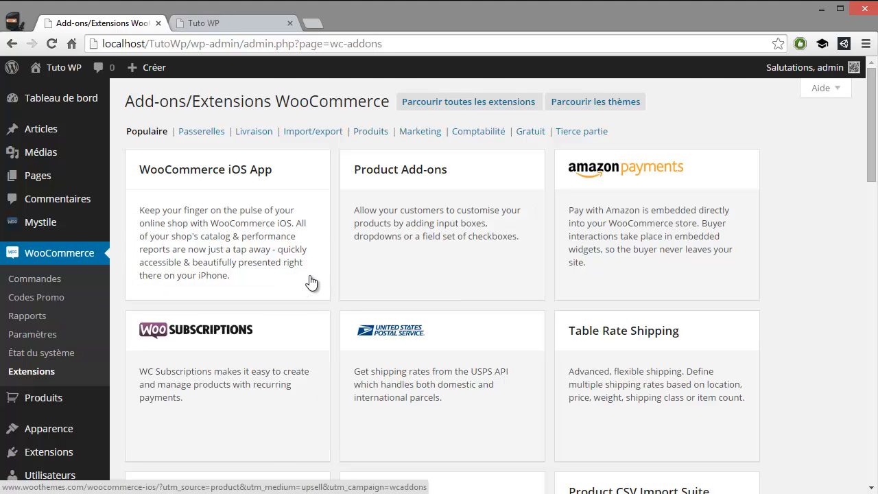
scroll(311, 281, "down", 8)
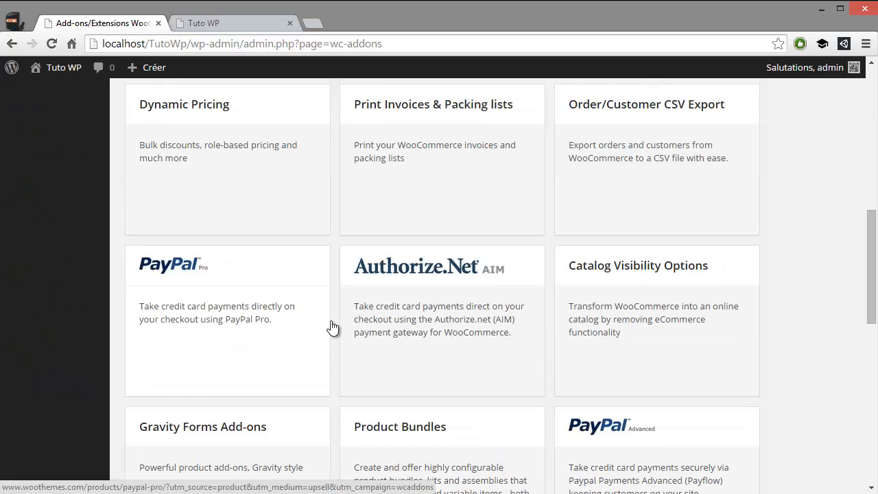
scroll(336, 328, "down", 8)
scroll(343, 343, "up", 15)
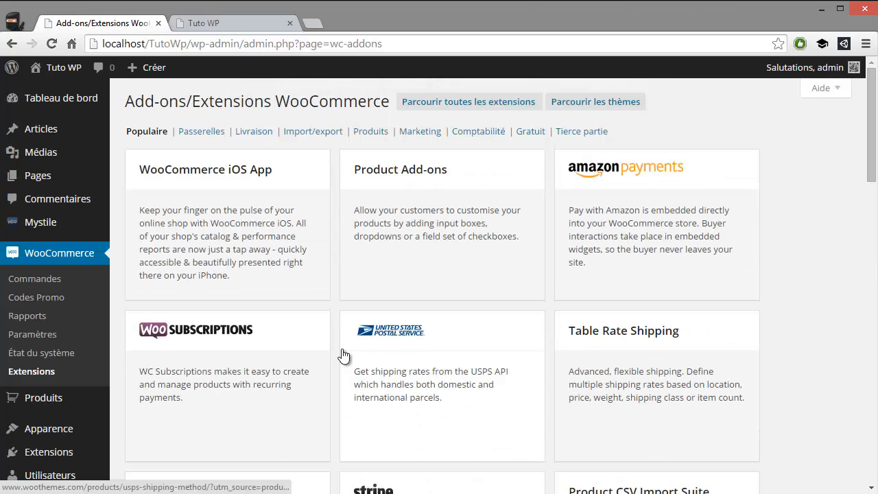
Step: Alternate between the storefront's Acuueil page and the WooCommerce extensions page to compare the public shop with its administration
left_click(224, 23)
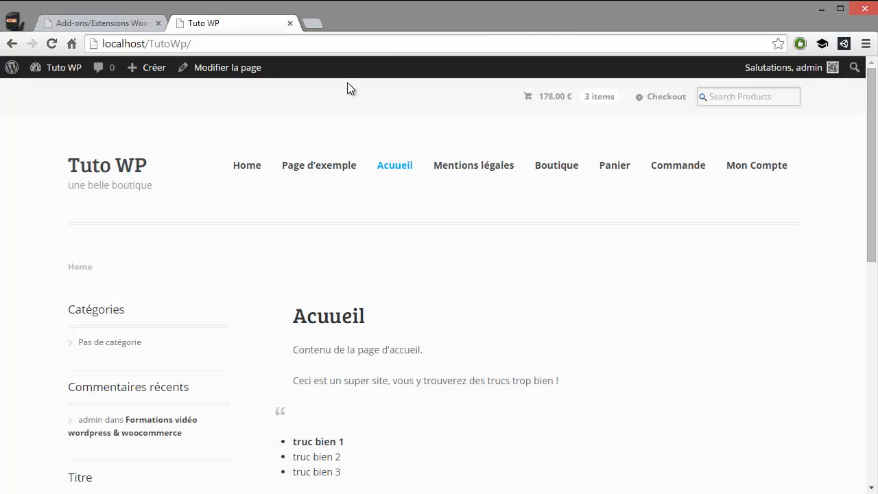
mouse_move(868, 137)
left_mouse_down()
mouse_move(866, 349)
mouse_move(862, 127)
left_mouse_up()
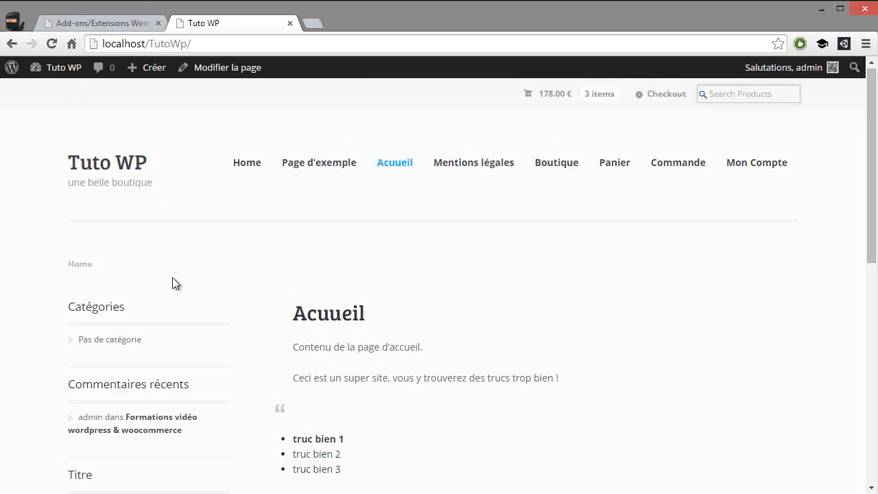
left_click(102, 23)
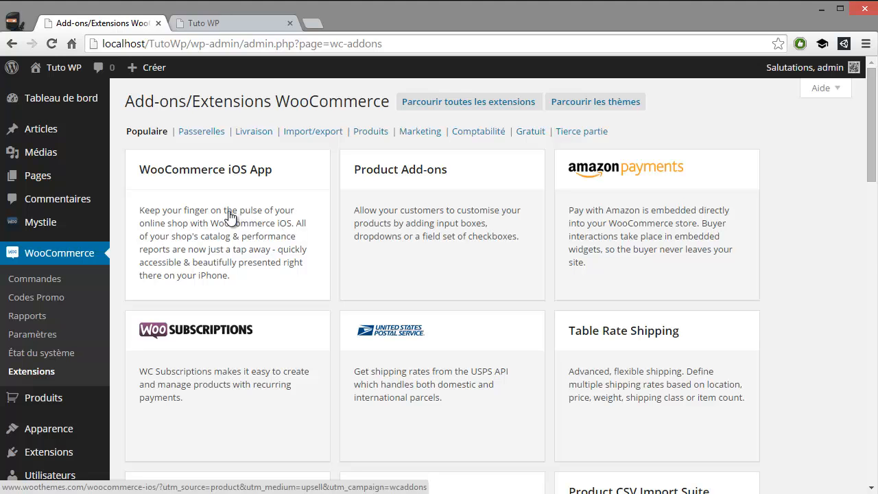
left_click(215, 25)
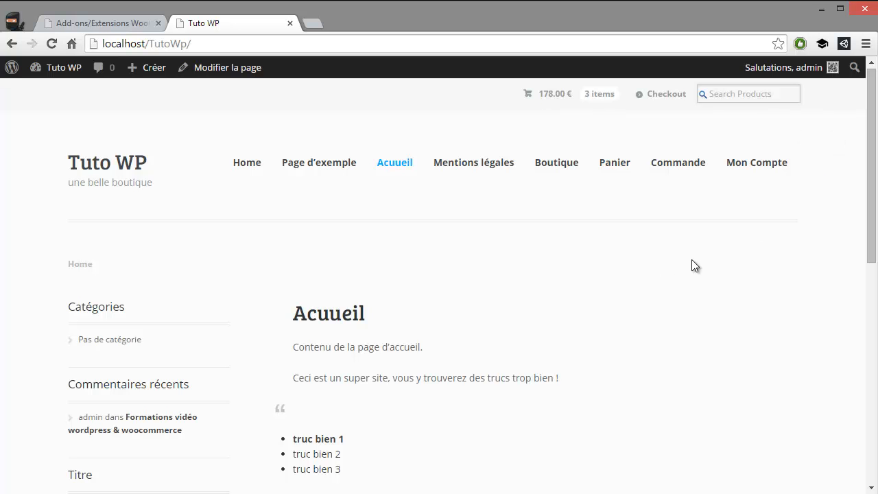
left_click_drag(873, 140, 186, 120)
left_click(84, 20)
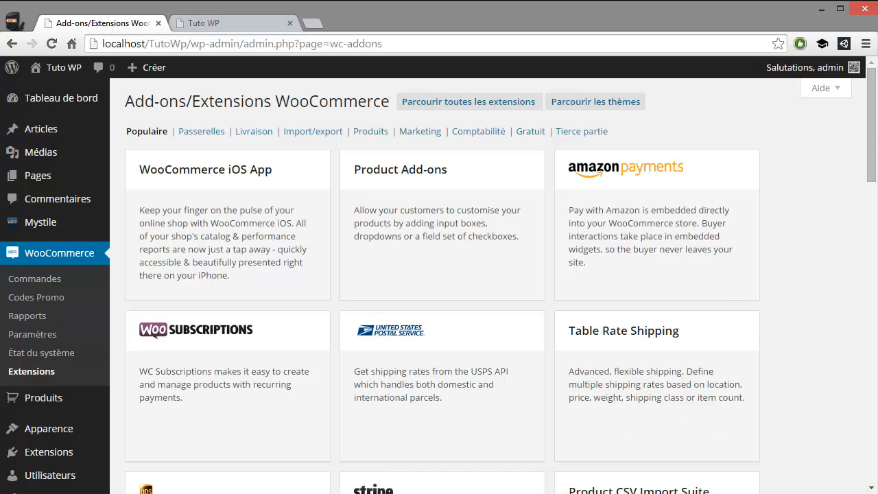
Step: Open the WooCommerce settings and look through the general, currency and script options
left_click_drag(876, 133, 869, 155)
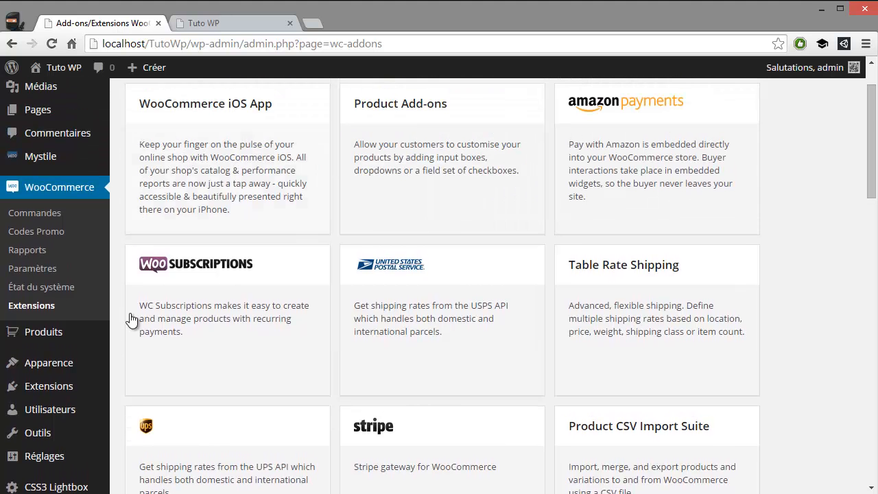
left_click(33, 269)
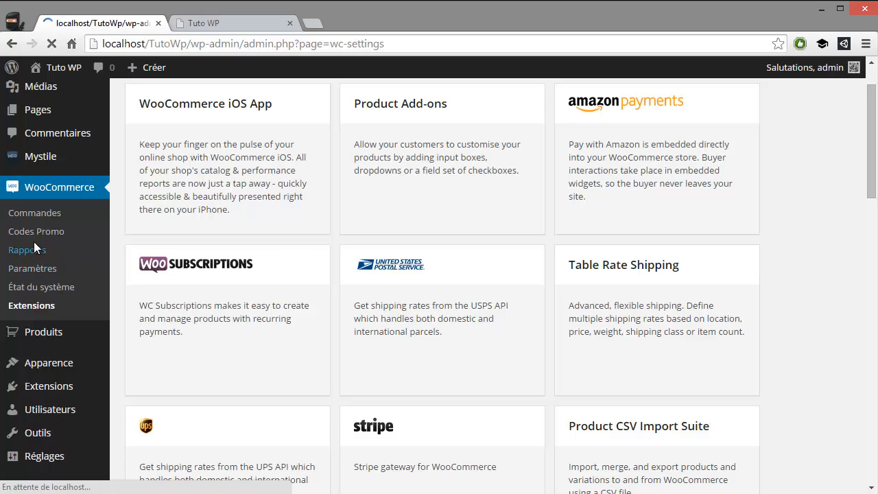
scroll(285, 259, "down", 15)
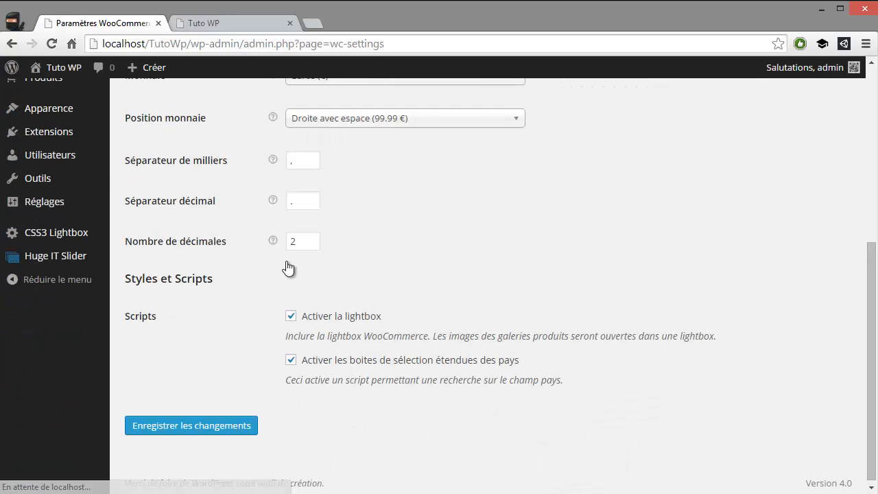
scroll(289, 265, "up", 15)
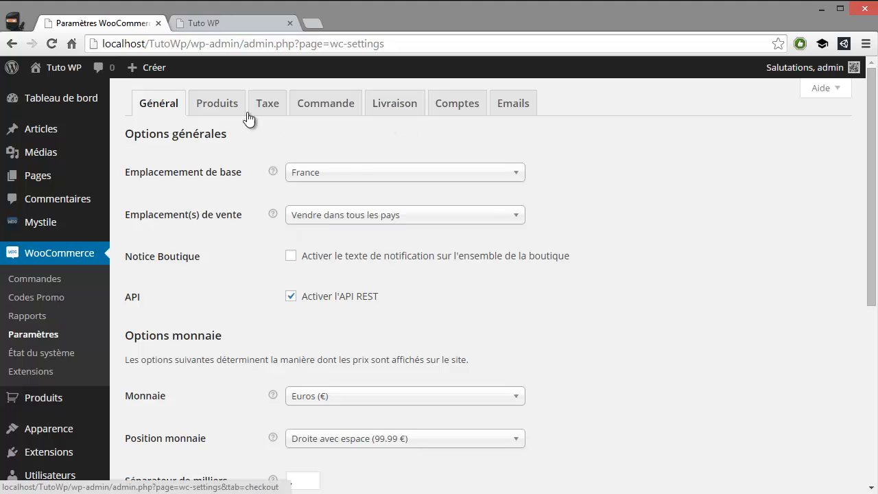
Step: Find the payment gateways in the WooCommerce order settings and open the settings of Paiement par Chèque
left_click(335, 106)
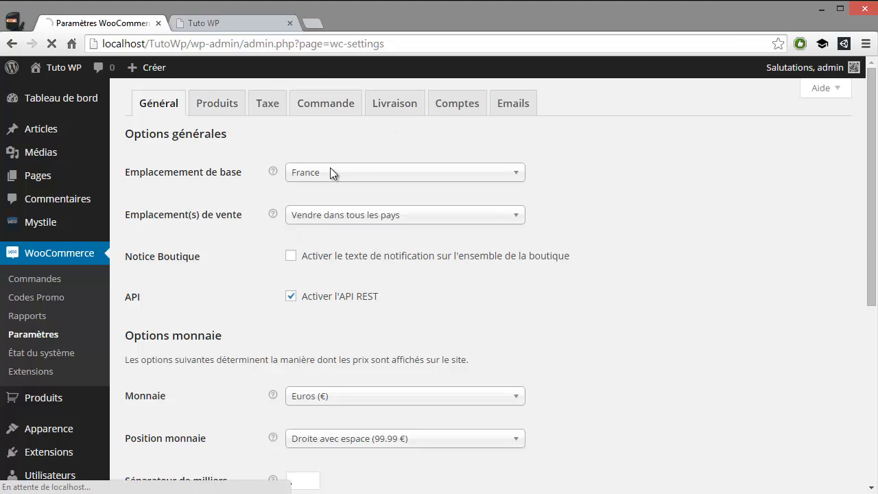
scroll(334, 199, "down", 5)
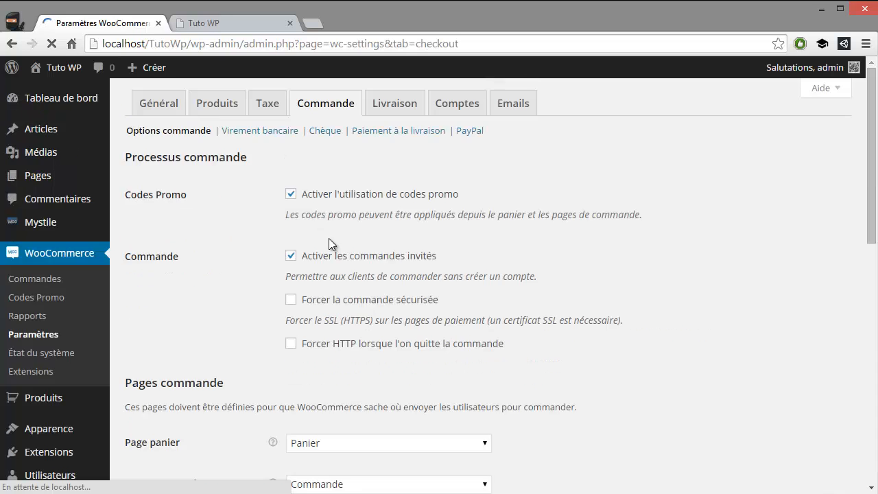
scroll(330, 261, "down", 9)
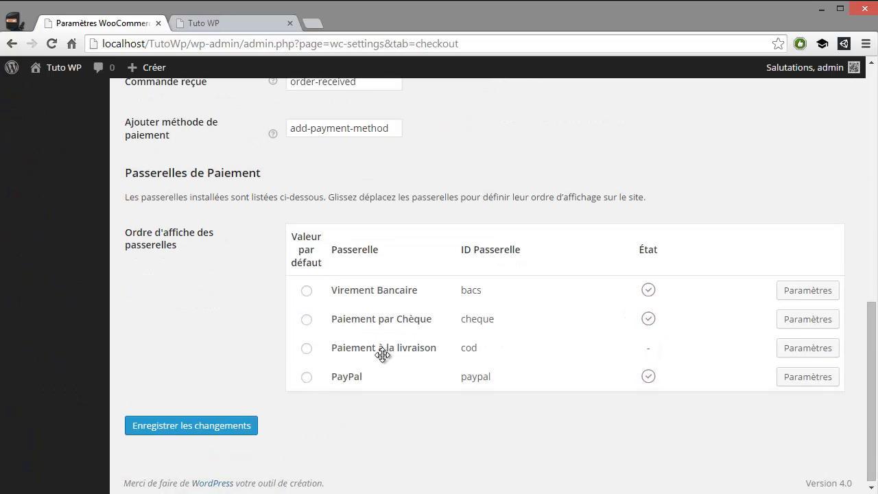
left_click(789, 324)
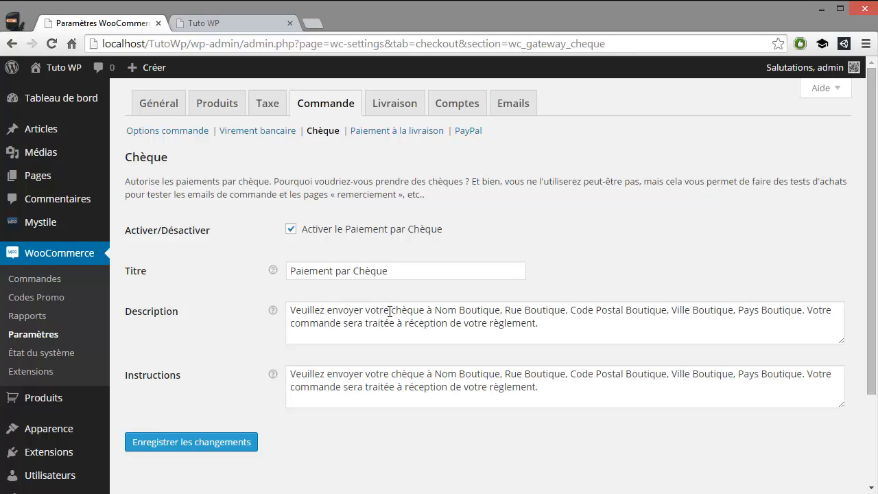
Step: Replace the shop name placeholder in the cheque payment description with "formatin facile"
left_click_drag(499, 308, 438, 307)
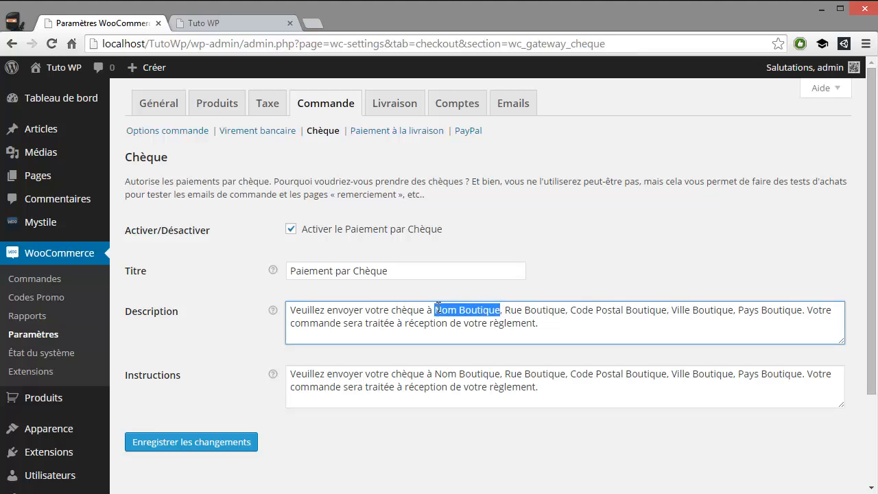
type("formatia")
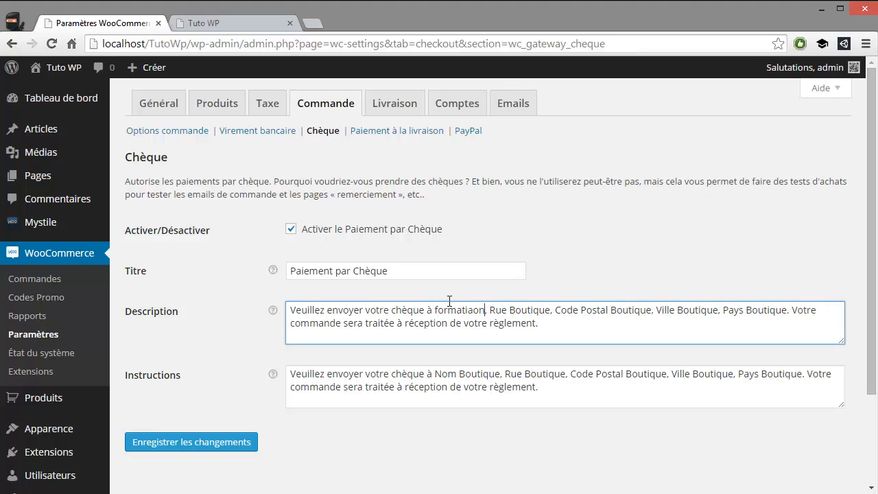
key("BackSpace")
type("n facile")
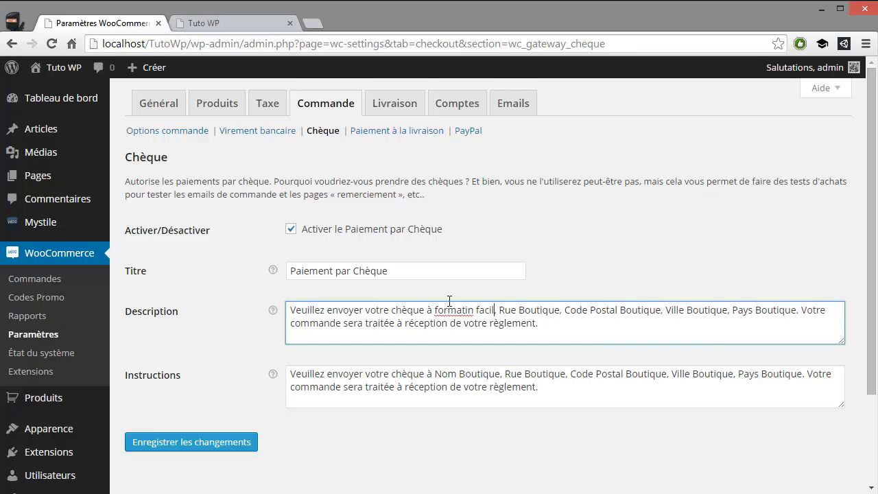
Step: Replace the street and postal code placeholders in the cheque payment description with the shop's sample street address and postal code
left_click_drag(566, 310, 513, 314)
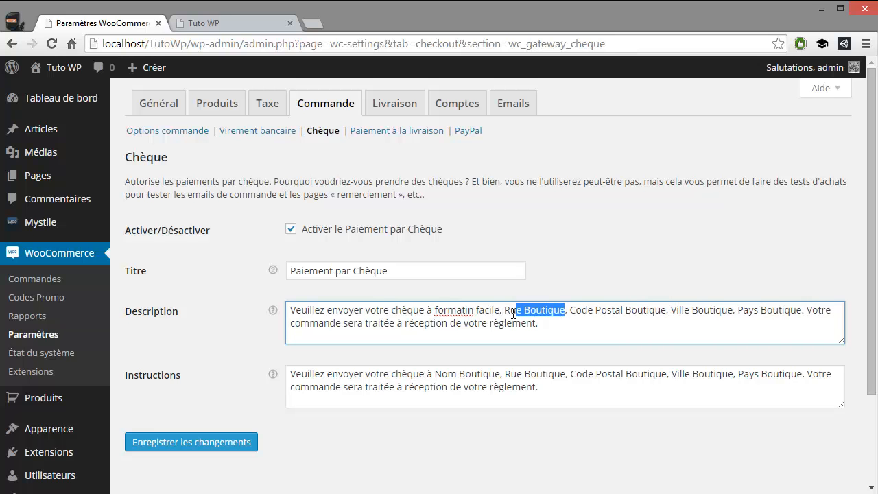
type("5 rue mach")
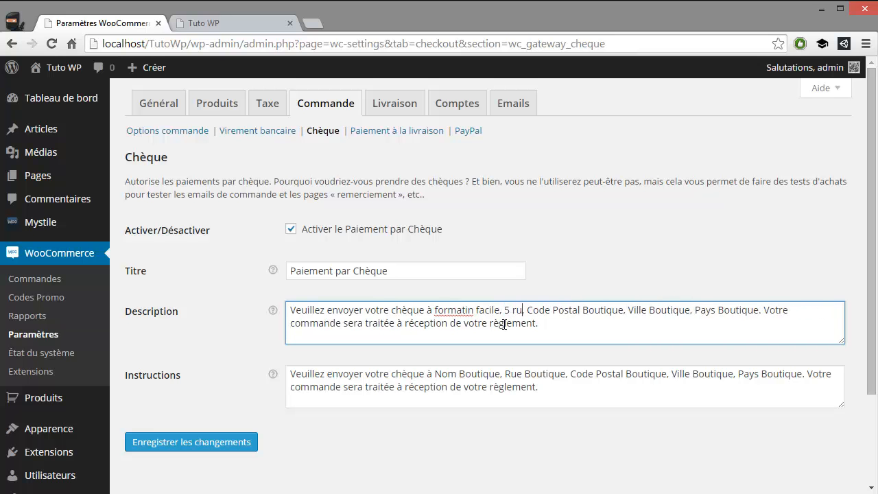
type("in truc")
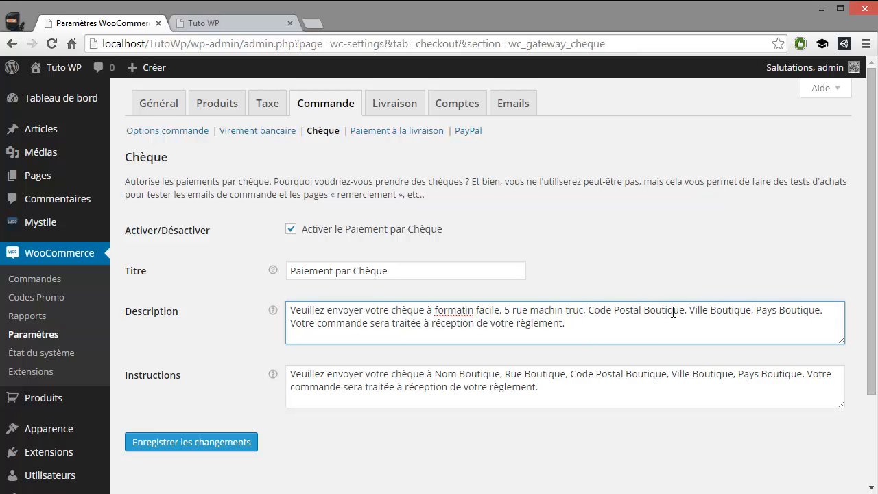
left_click_drag(683, 313, 589, 312)
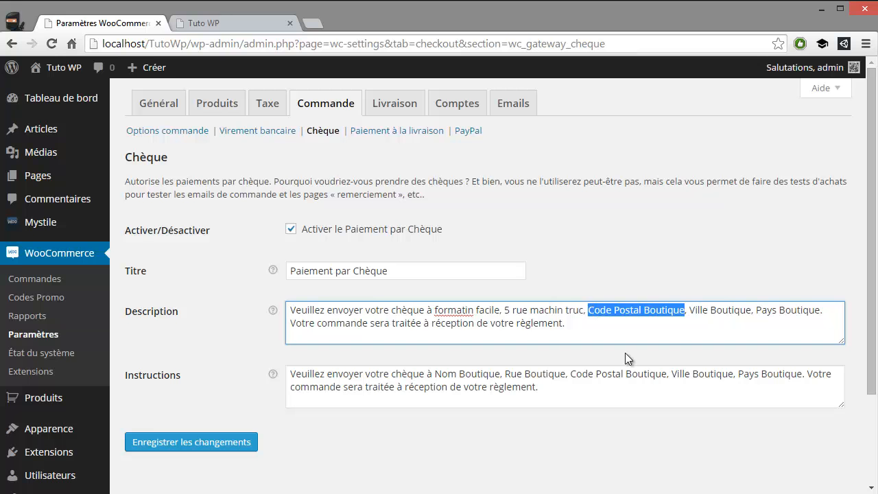
type("00000")
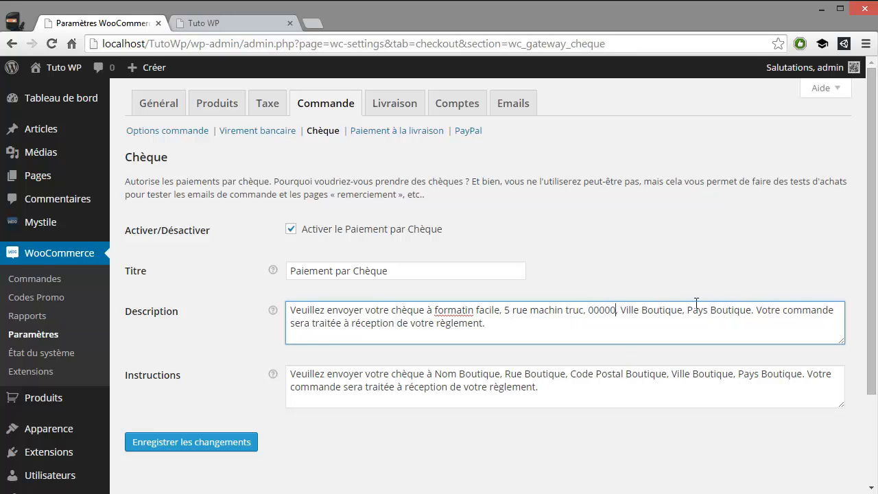
left_click_drag(687, 310, 486, 323)
type("Fra")
key("ctrl+z")
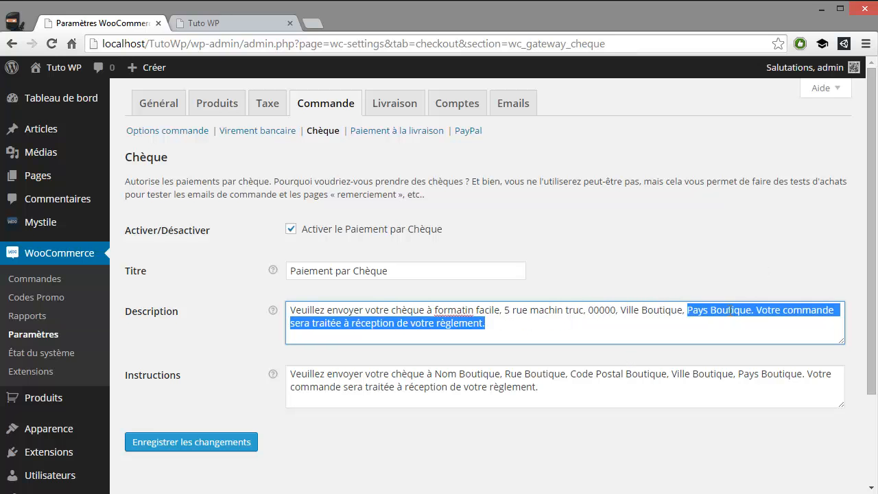
Step: Replace the word "Pays" in the cheque payment description with "France"
key("Left")
key("ctrl+shift+Right")
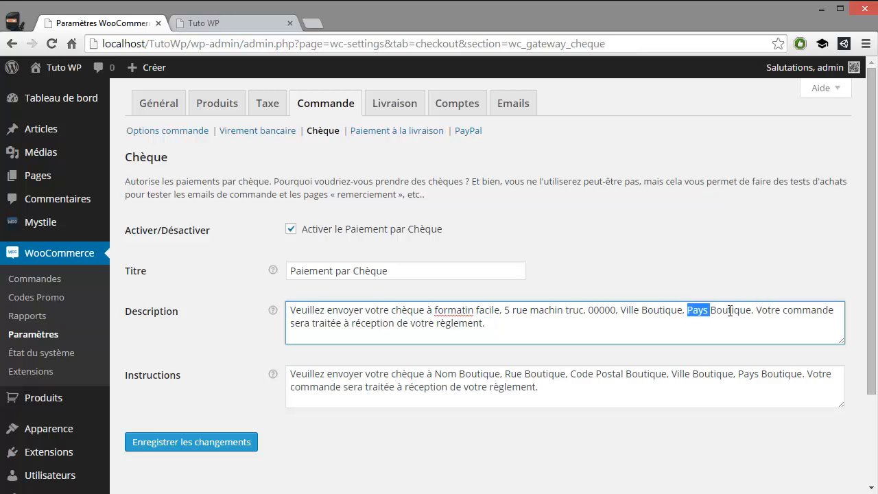
type("France")
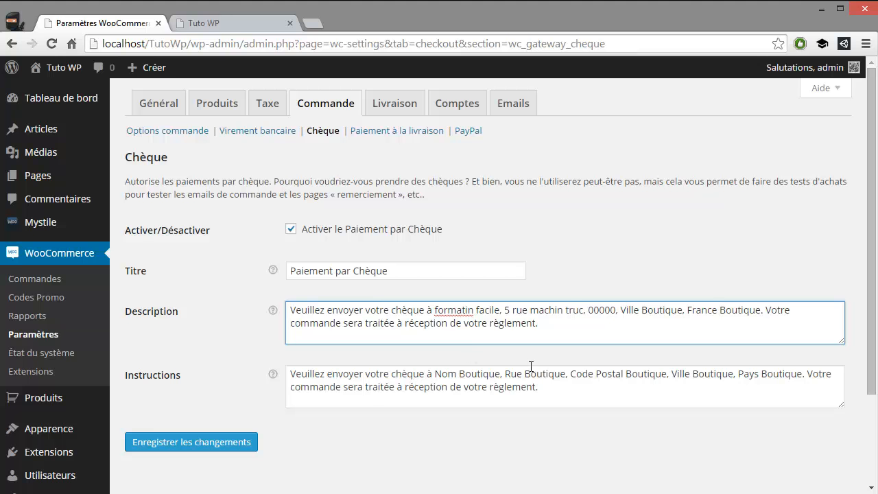
Step: Check the cheque payment instructions text and save the cheque payment settings
left_click_drag(315, 375, 527, 387)
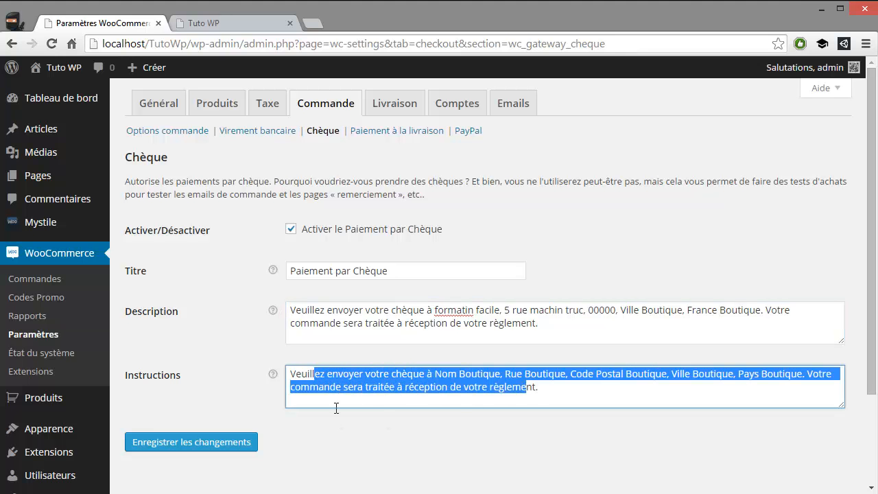
left_click(171, 444)
left_click(171, 445)
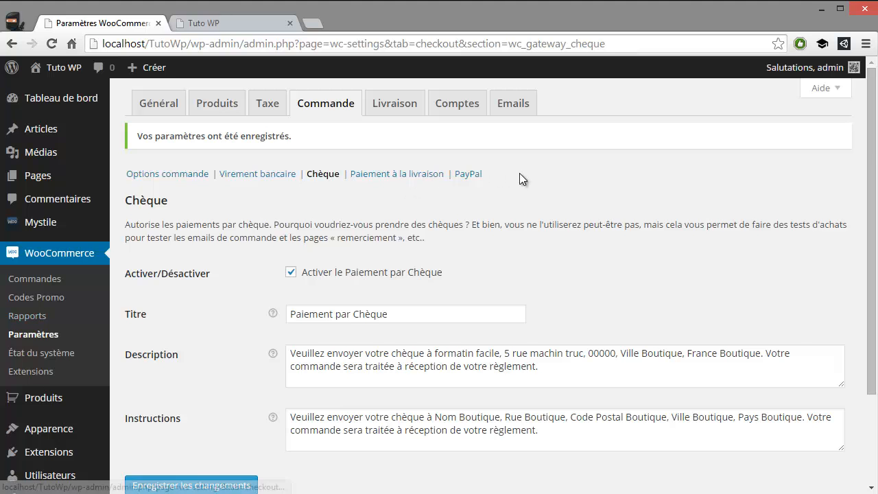
scroll(504, 206, "down", 3)
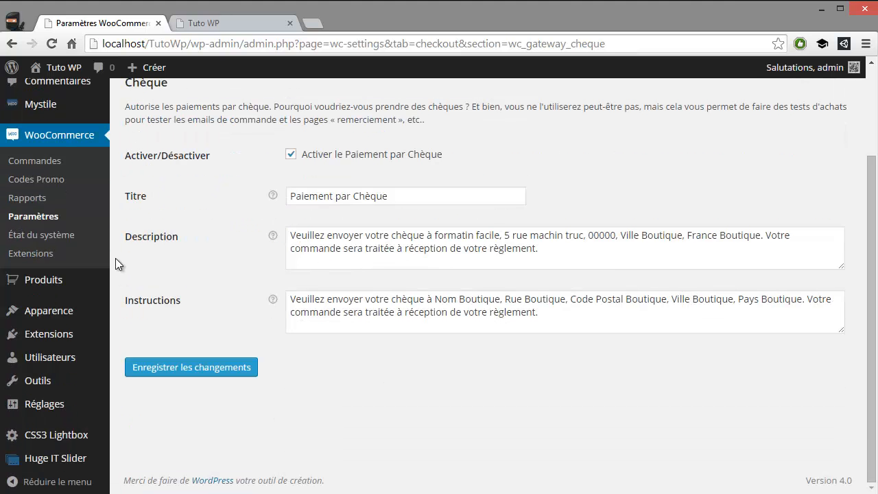
mouse_move(59, 285)
scroll(385, 366, "up", 2)
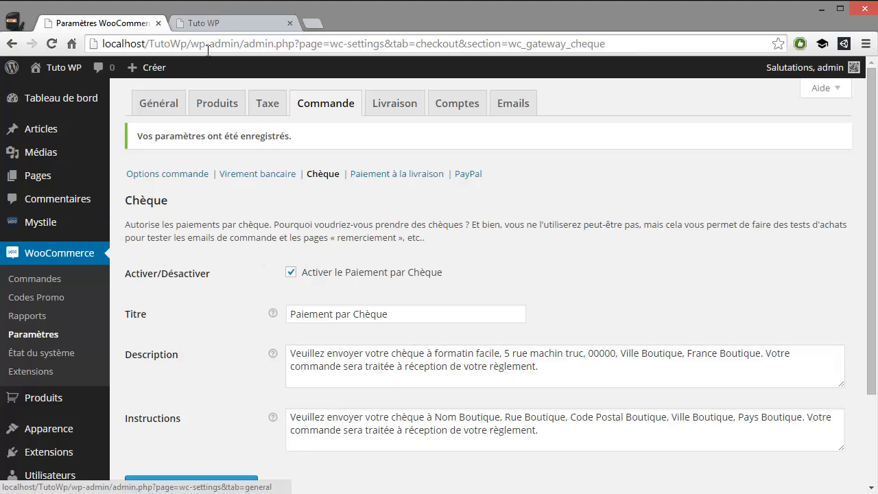
Step: Look over the page content and sidebar of the Tuto WP shop's home page
left_click(224, 23)
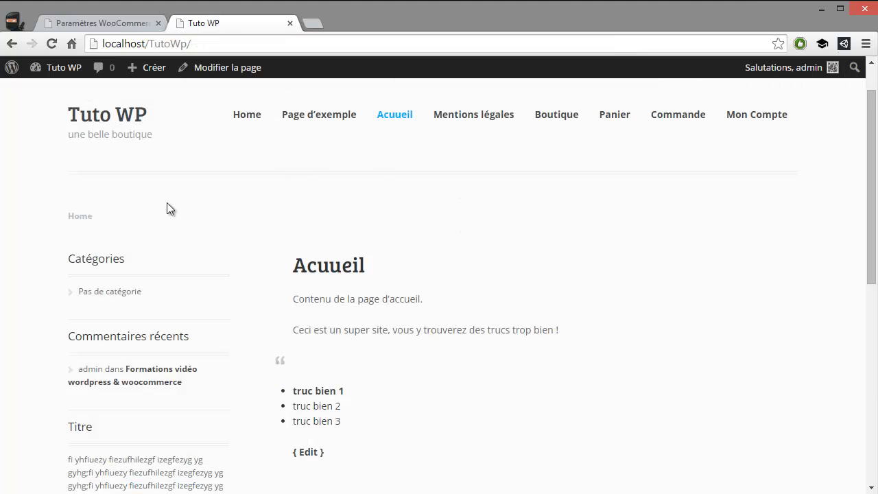
scroll(509, 282, "down", 5)
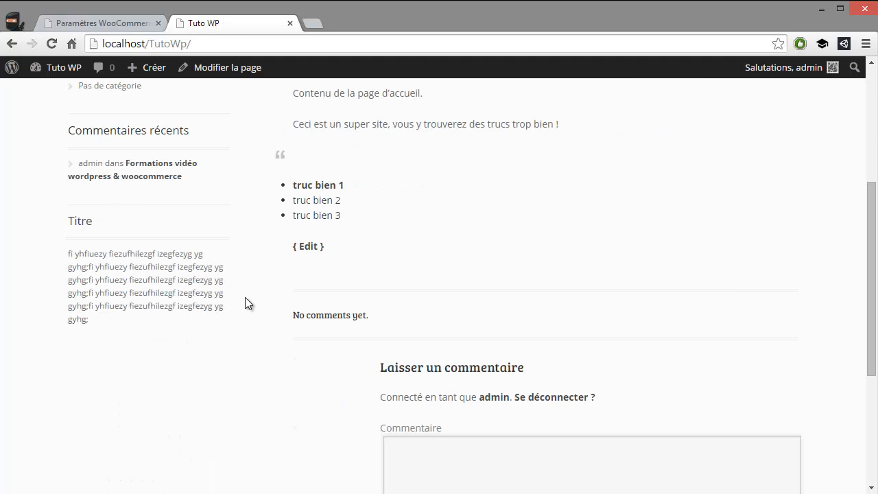
scroll(206, 275, "up", 5)
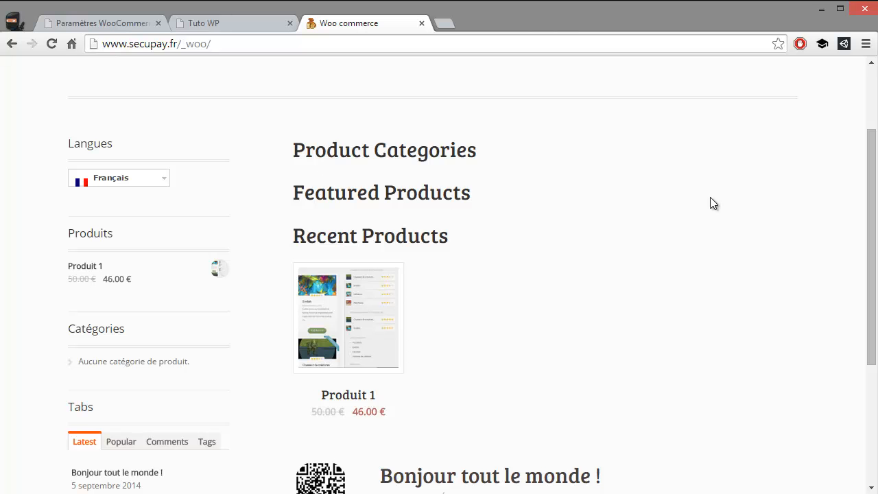
Step: View the language choices on the Woo commerce demo shop's home page, and open Produit 1 to read its price and description
left_click_drag(873, 176, 876, 208)
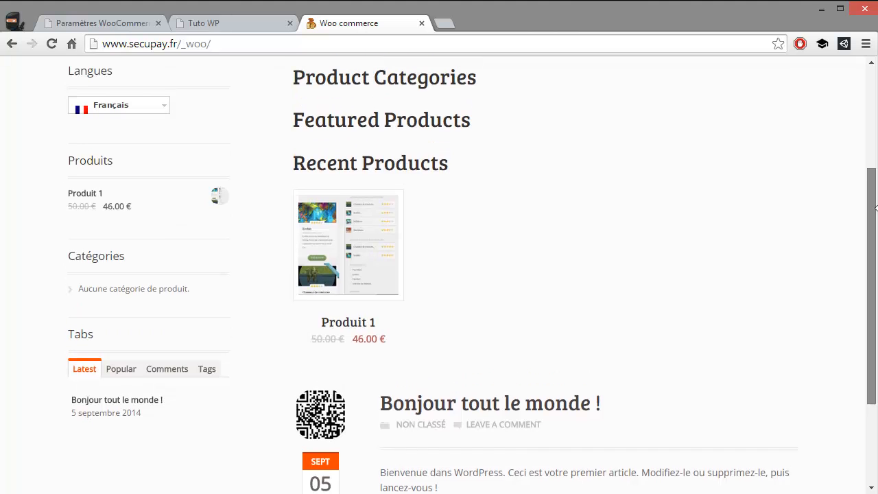
left_click(165, 105)
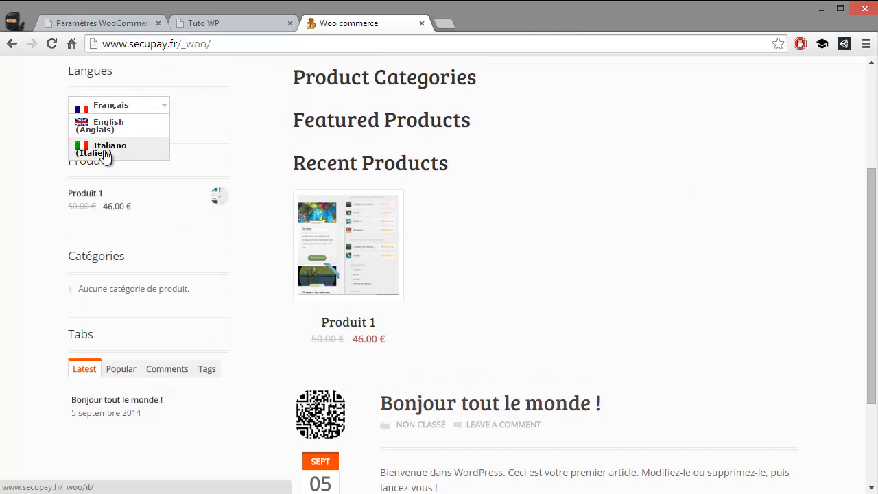
left_click(378, 239)
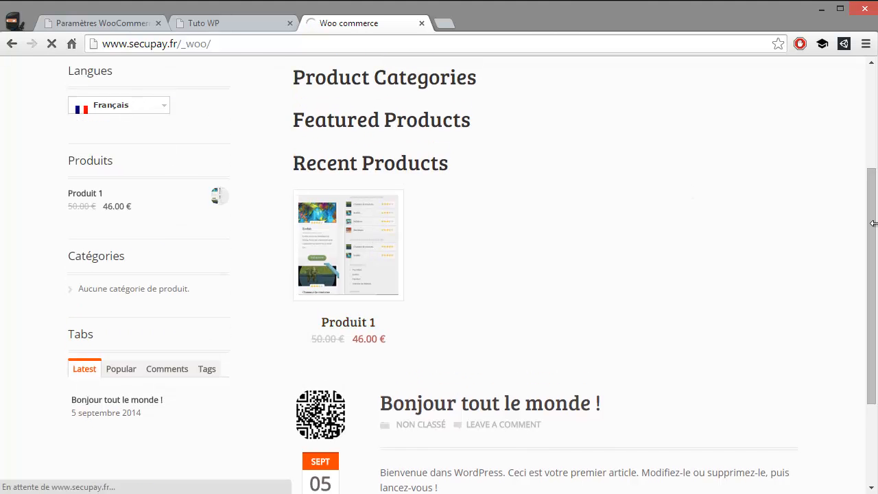
scroll(751, 257, "down", 2)
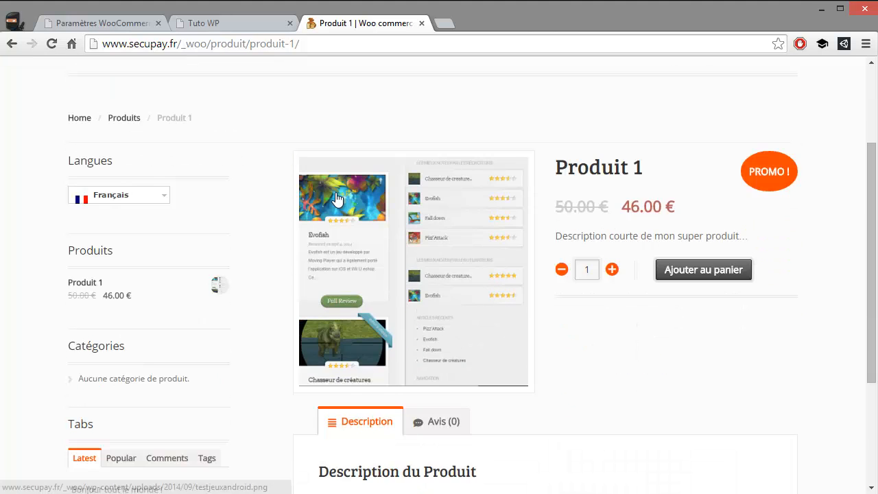
scroll(340, 198, "down", 2)
scroll(427, 214, "up", 1)
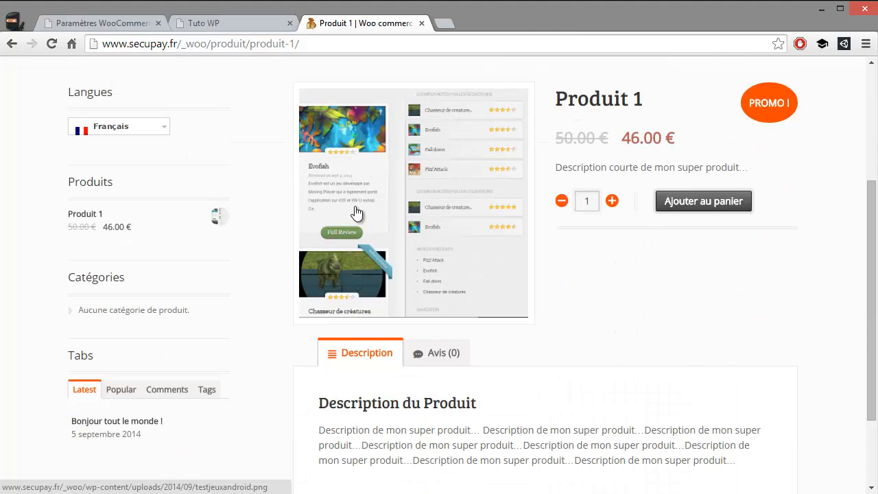
scroll(356, 243, "down", 2)
scroll(446, 287, "up", 2)
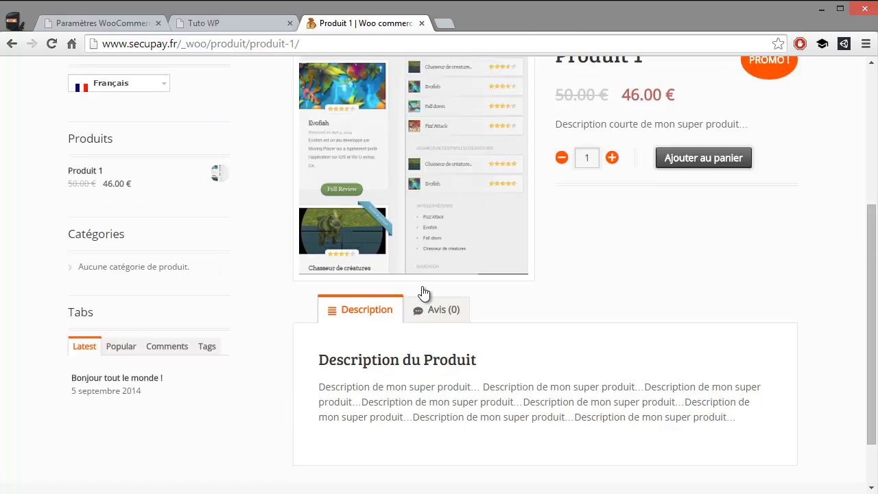
Step: Switch the Produit 1 page to English and examine the English page and its sidebar widgets
left_click(131, 163)
scroll(164, 212, "down", 2)
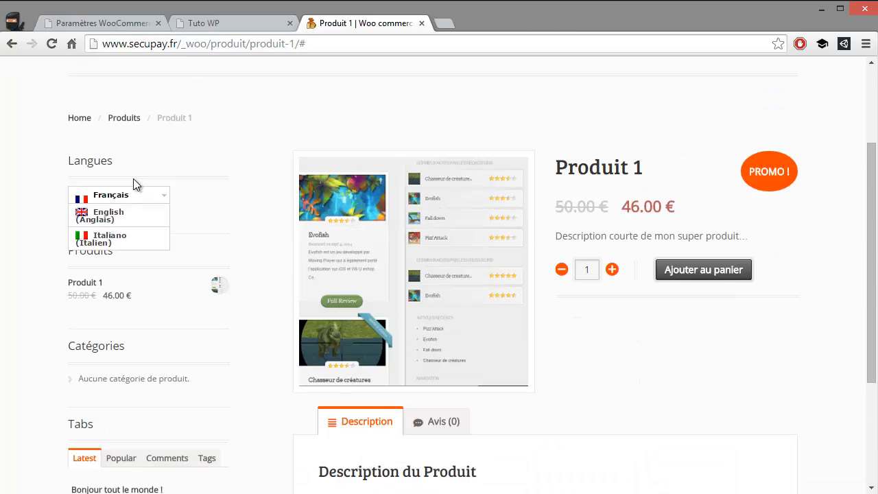
left_click(167, 220)
scroll(472, 269, "down", 2)
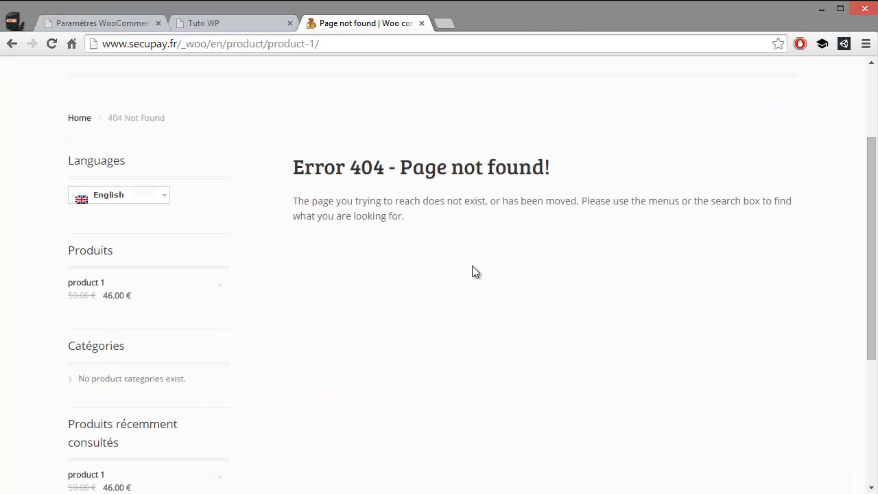
scroll(174, 206, "down", 2)
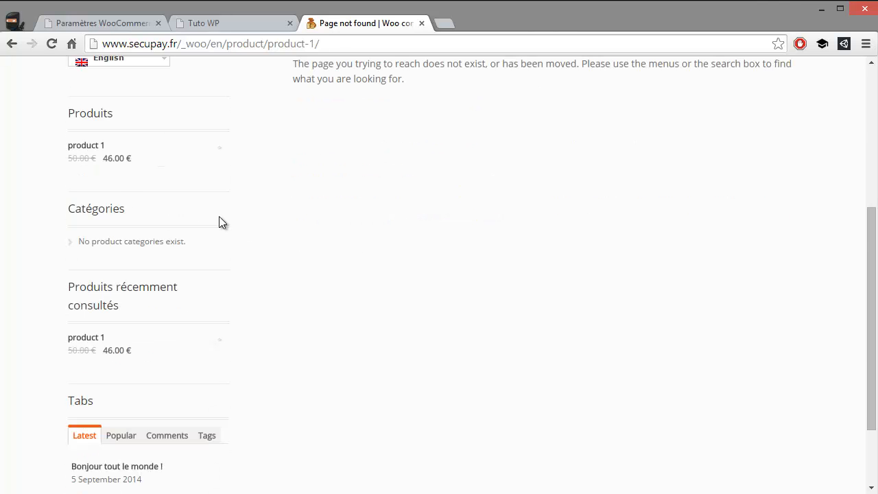
scroll(219, 221, "down", 2)
scroll(195, 240, "up", 1)
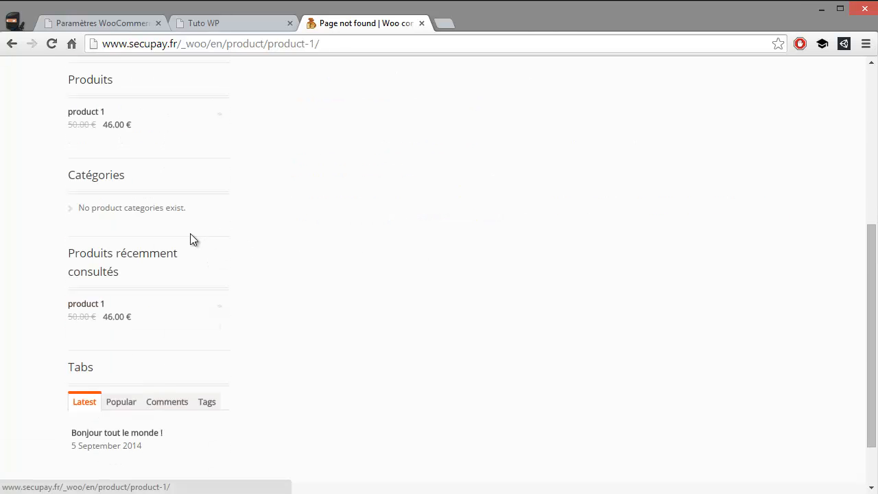
scroll(192, 237, "up", 5)
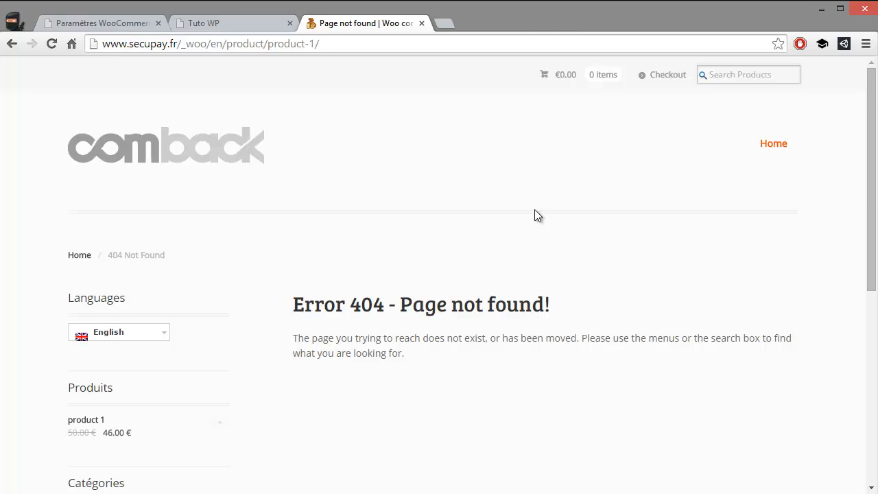
scroll(537, 215, "down", 4)
Step: Return to the French version of the Produit 1 page and look over the product details
left_click(11, 43)
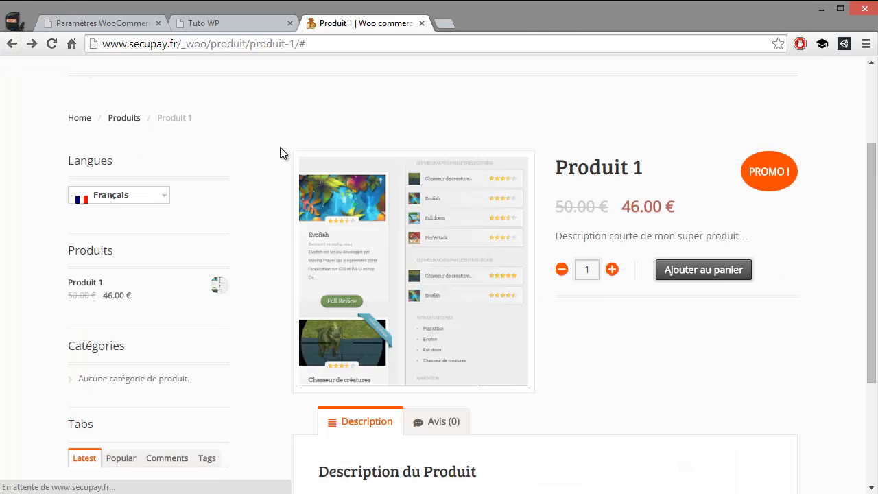
scroll(506, 231, "down", 1)
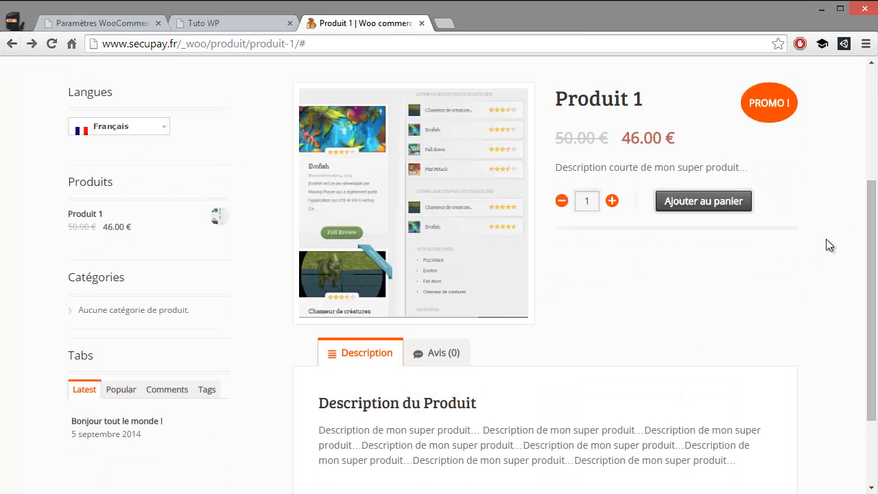
mouse_move(868, 221)
left_mouse_down()
mouse_move(857, 292)
mouse_move(873, 215)
left_mouse_up()
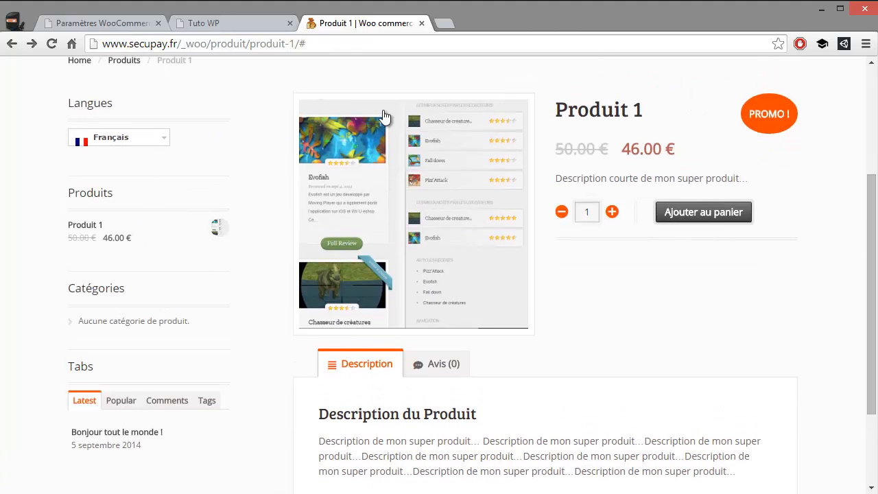
Step: Go back to the Tuto WP administration and open the general settings page (Réglages généraux)
left_click(234, 21)
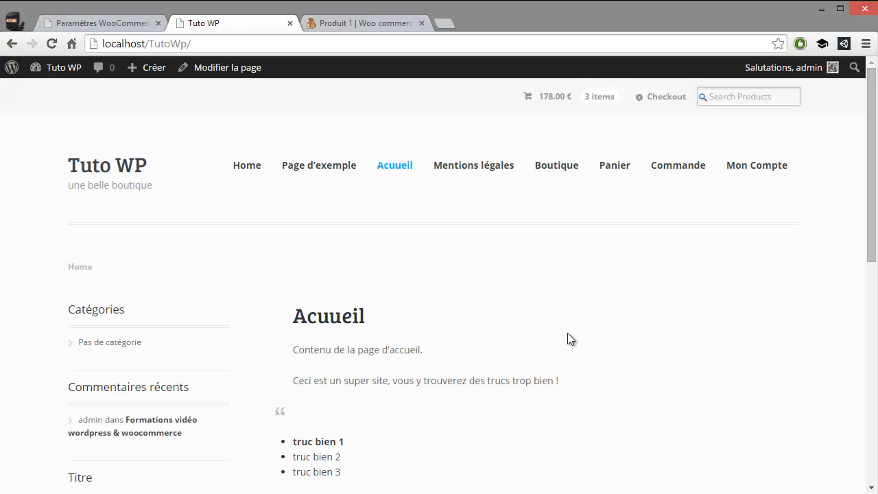
left_click(106, 24)
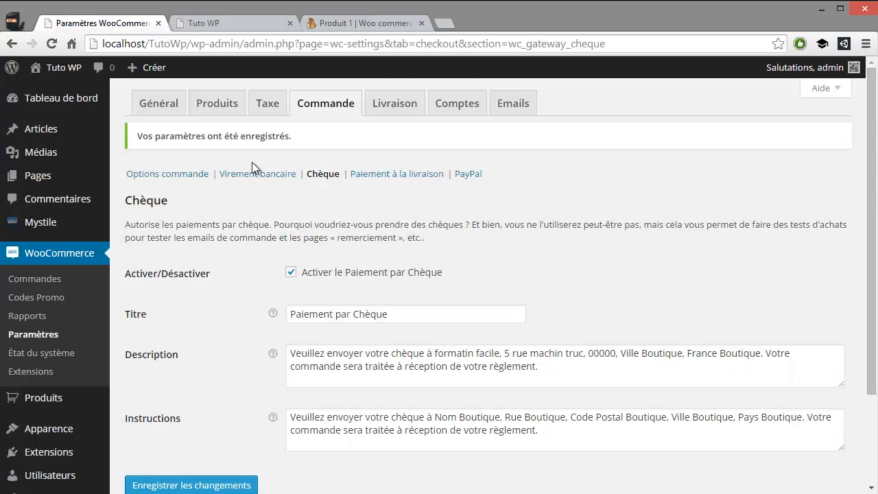
scroll(115, 336, "down", 2)
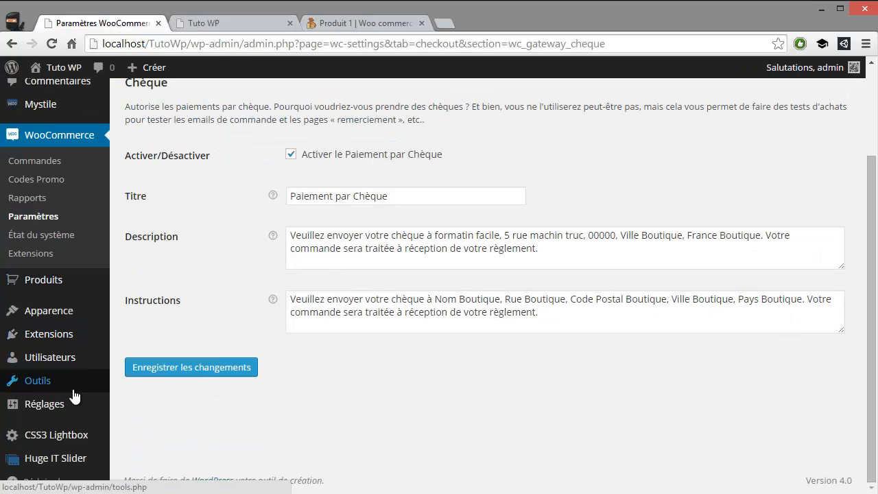
mouse_move(72, 410)
left_click(210, 332)
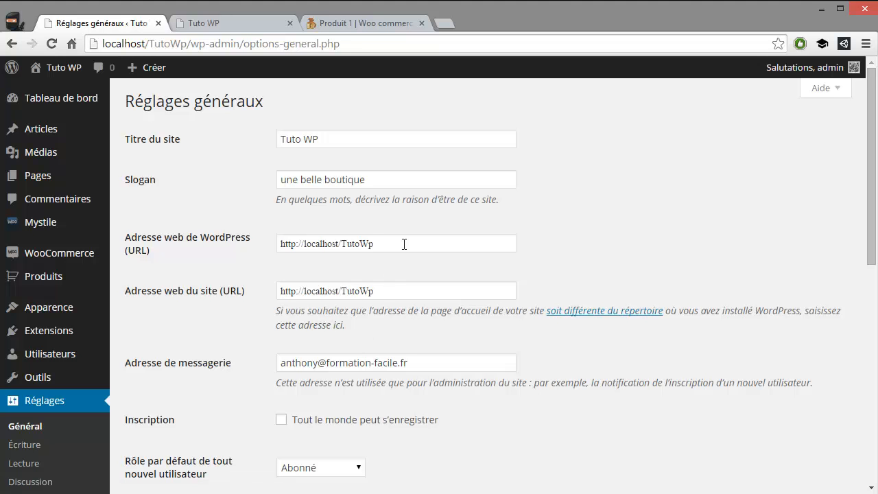
Step: Highlight the WordPress address and the site address in the general settings without changing them
left_click_drag(405, 244, 258, 253)
left_click_drag(400, 290, 270, 288)
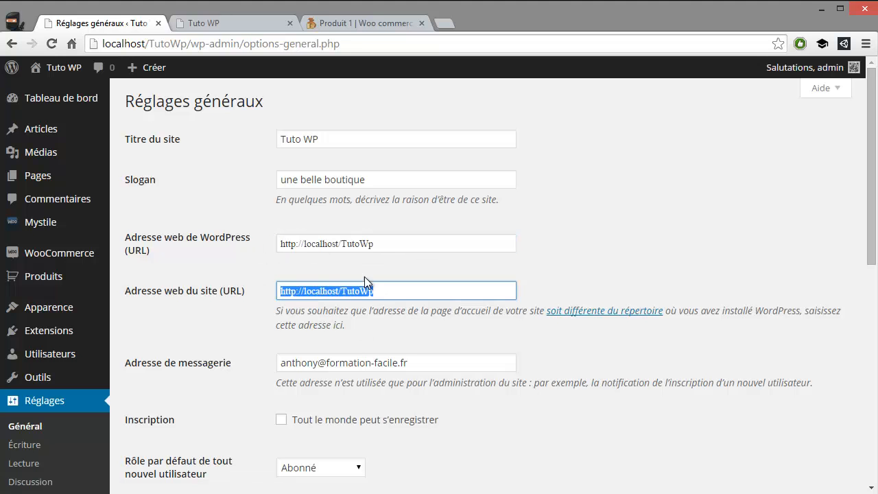
left_click_drag(398, 245, 267, 249)
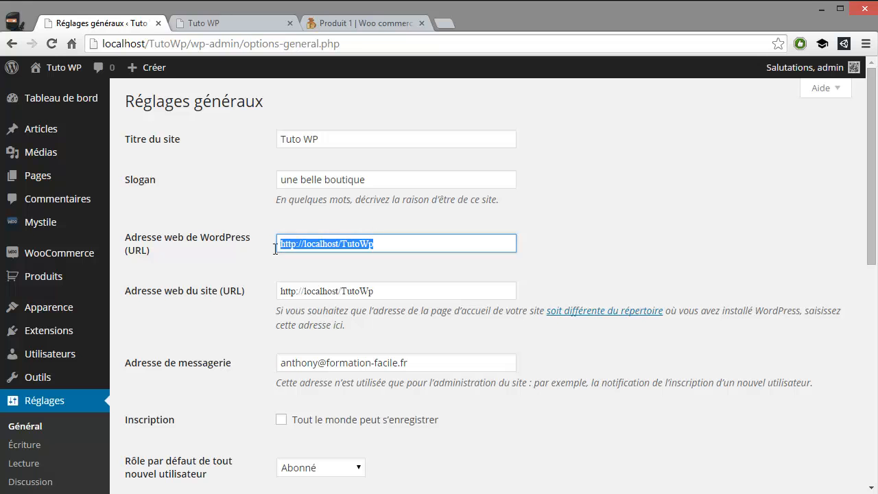
left_click(412, 243)
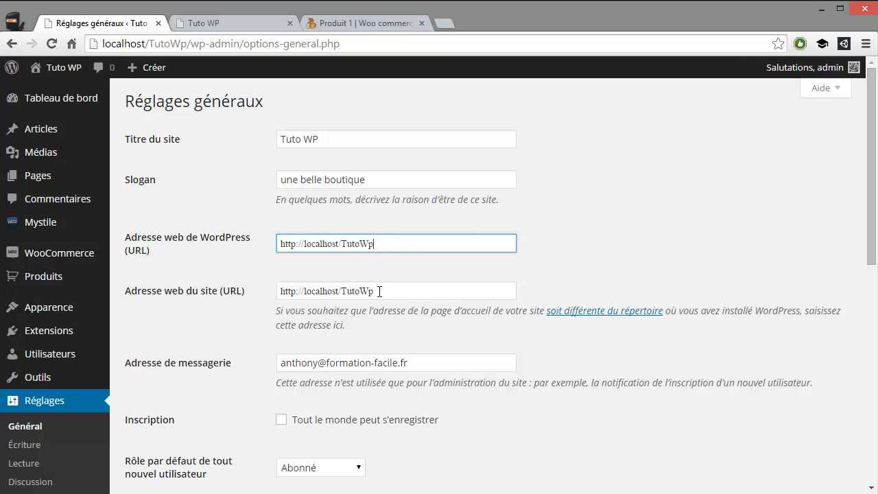
Step: Look through the time zone and date format settings, and point out the site and WordPress addresses again
scroll(514, 262, "down", 4)
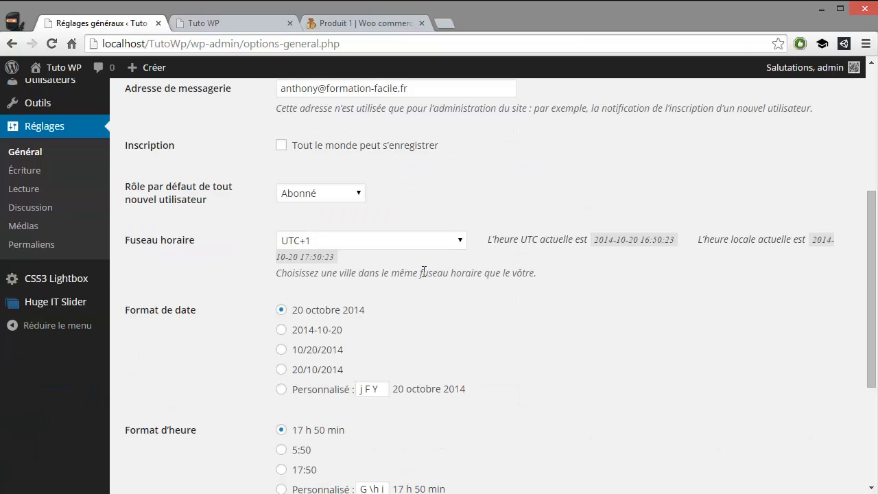
scroll(438, 264, "up", 1)
scroll(439, 264, "up", 3)
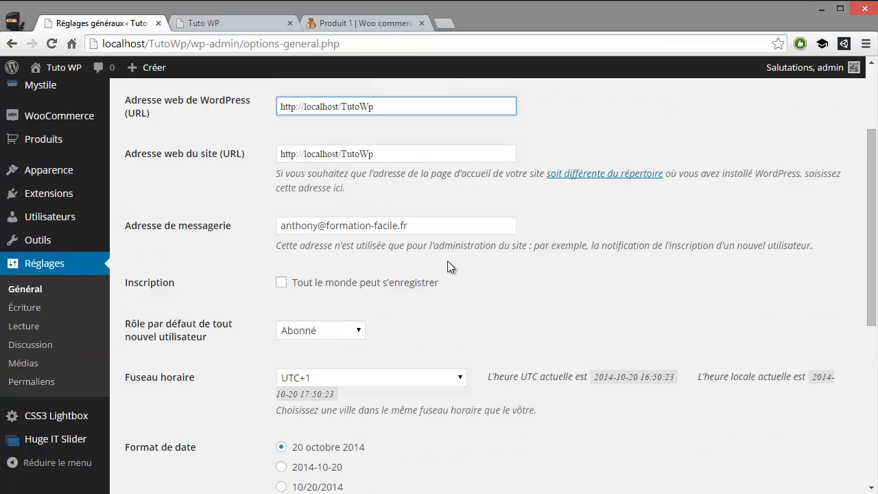
scroll(438, 271, "down", 2)
scroll(451, 252, "up", 1)
left_click_drag(405, 220, 279, 219)
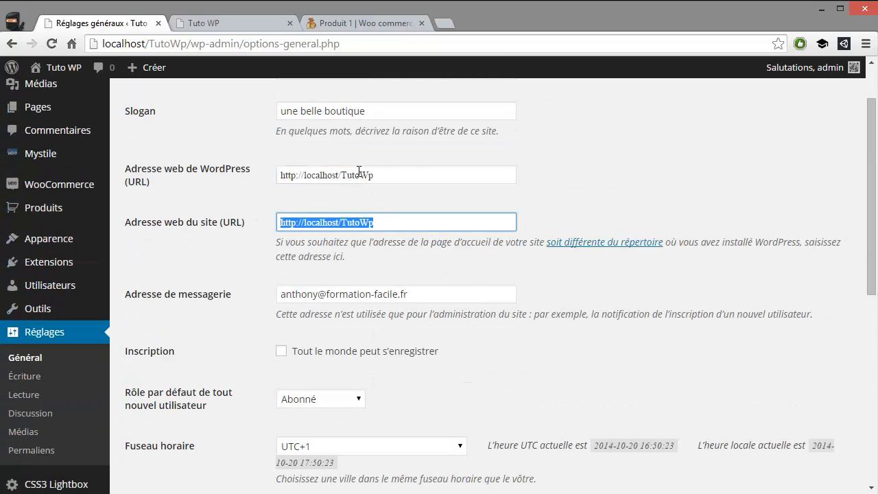
left_click_drag(377, 173, 286, 176)
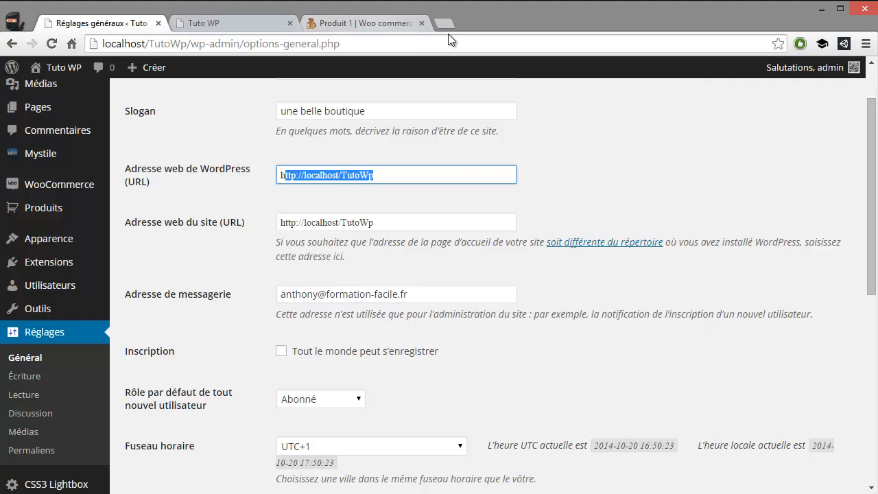
Step: Close the Woo commerce demo shop page and look over the Tuto WP home page again
left_click(421, 24)
left_click(267, 24)
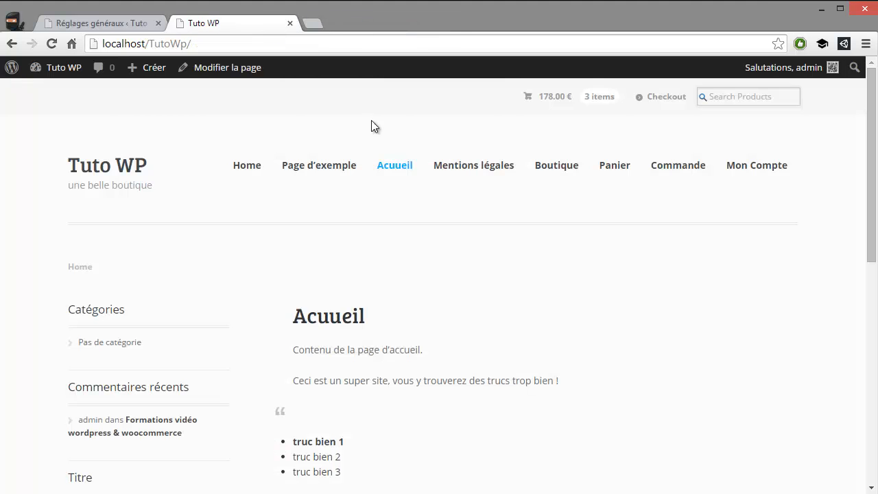
scroll(388, 281, "down", 2)
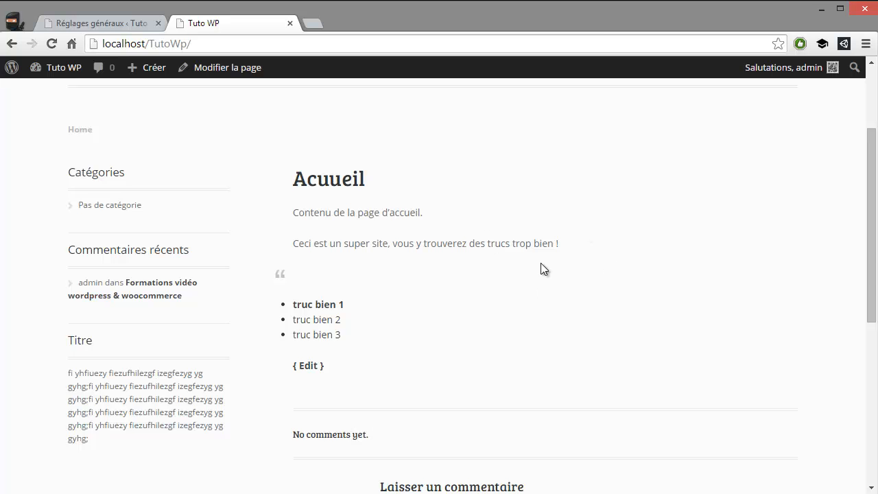
scroll(525, 265, "up", 2)
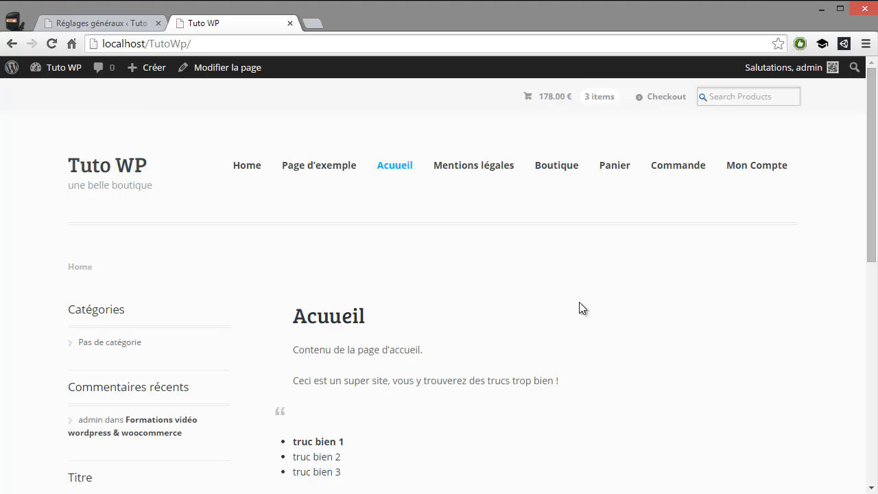
left_click_drag(872, 180, 869, 196)
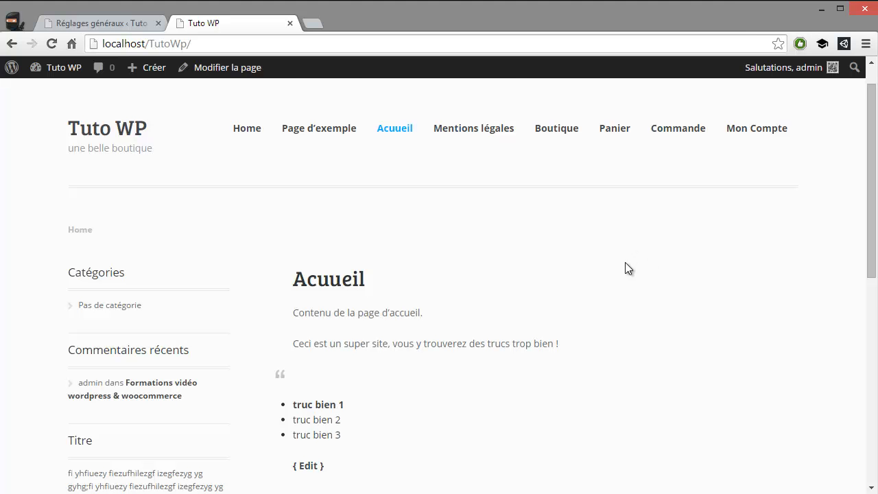
scroll(625, 264, "down", 1)
scroll(621, 305, "up", 2)
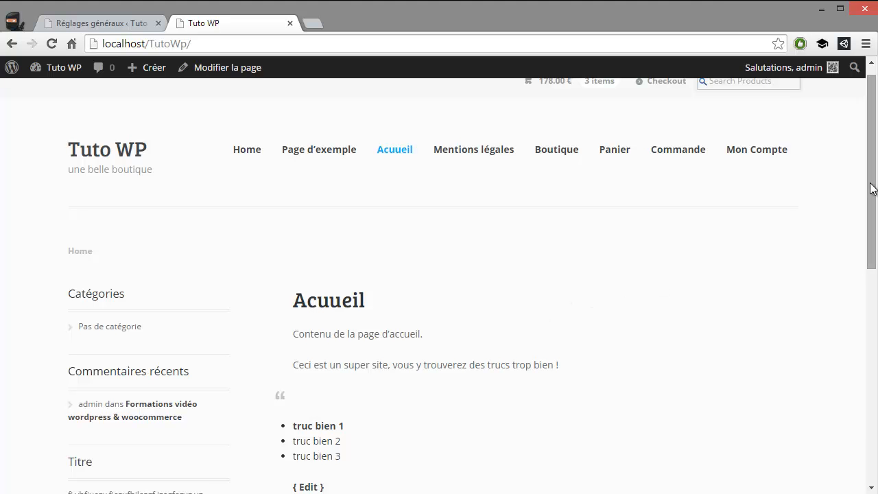
left_click_drag(871, 188, 872, 206)
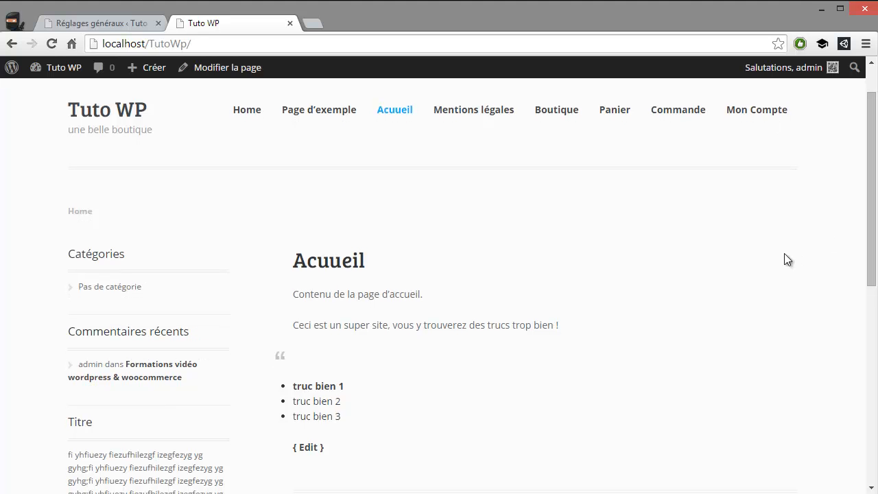